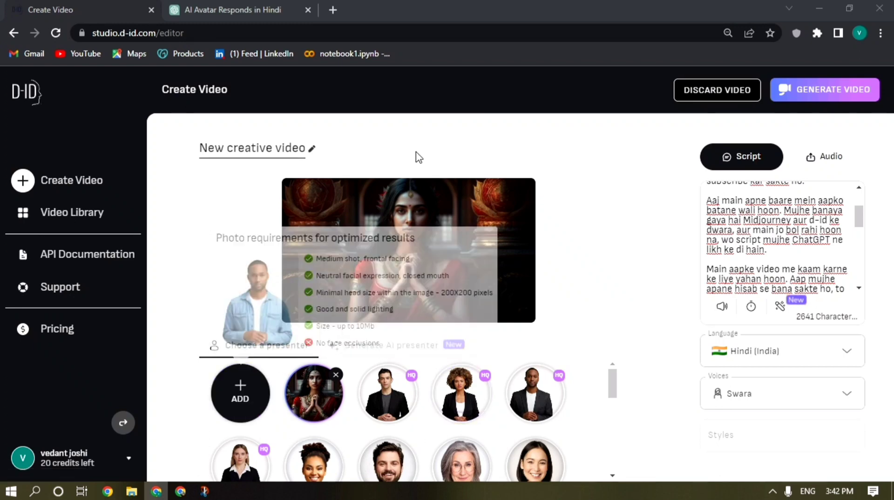
# - Search the web for "d id" in a new browser tab and open the D-ID website
pyautogui.click(332, 9)
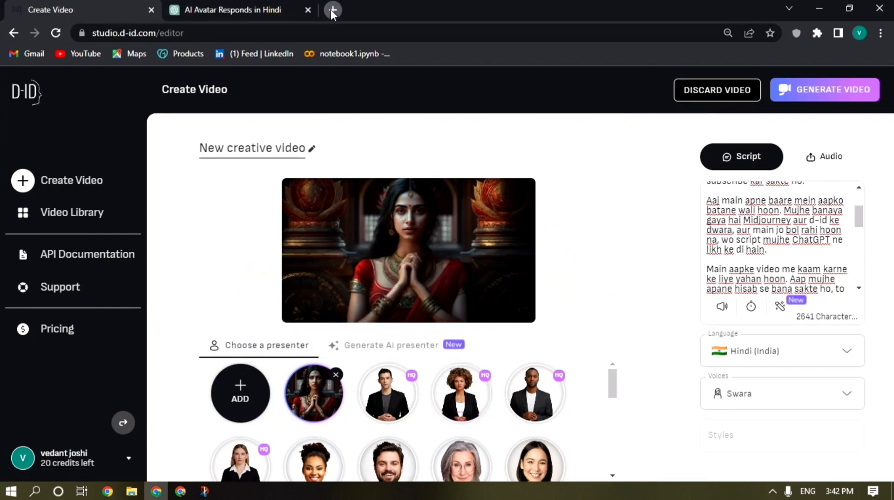
pyautogui.write('d di')
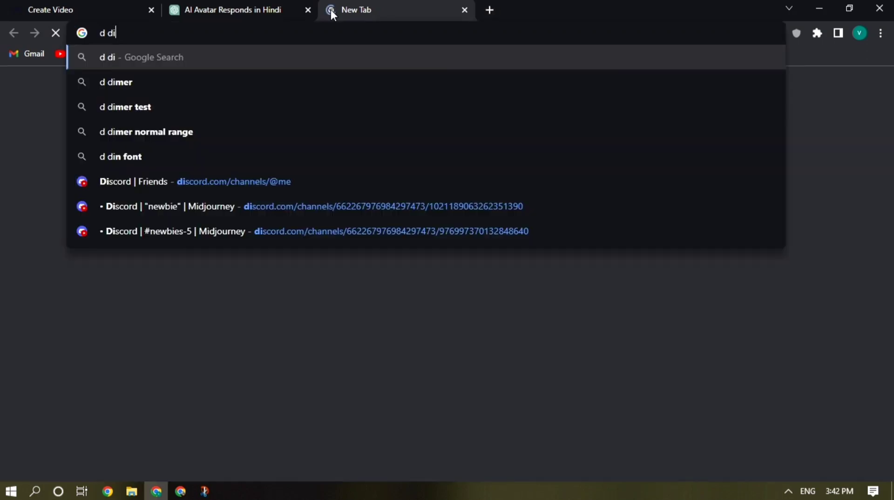
pyautogui.press('Return')
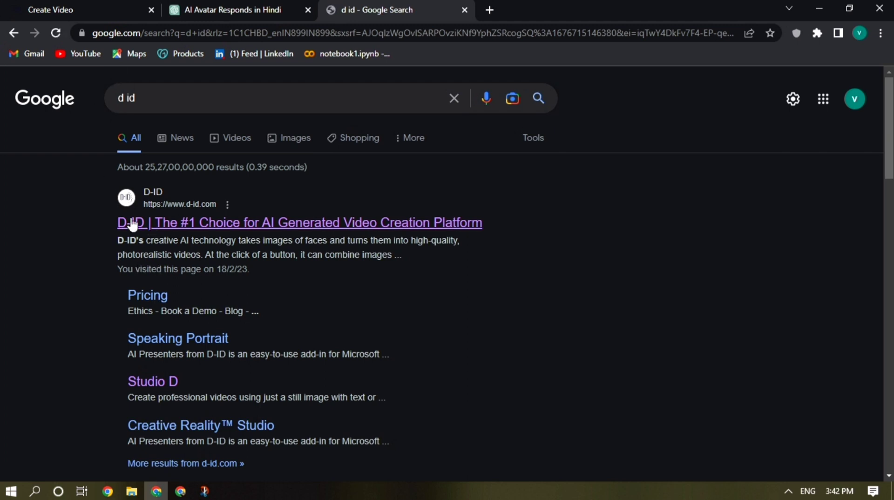
pyautogui.click(197, 227)
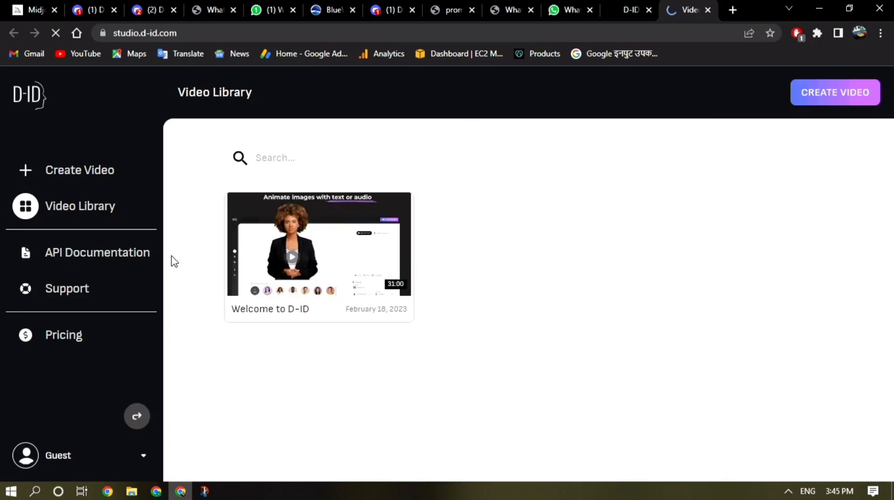
# - Start a new video in D-ID Studio and begin adding a custom presenter
pyautogui.moveTo(283, 275)
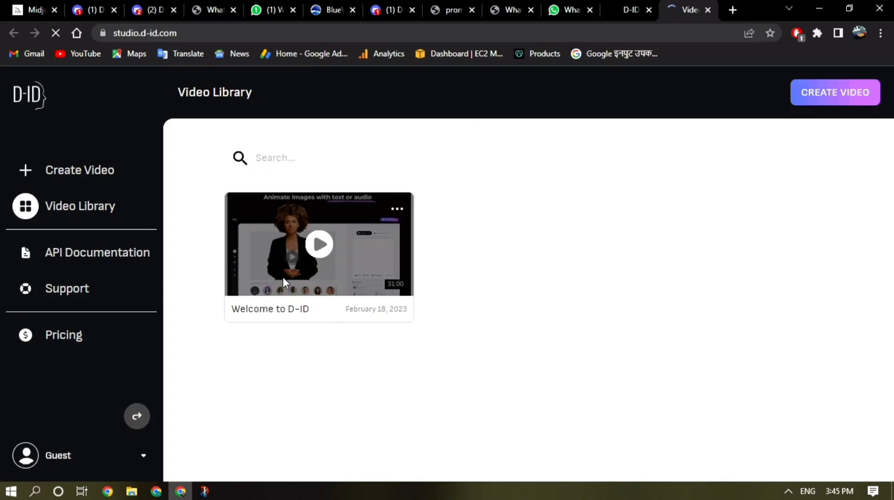
pyautogui.click(58, 173)
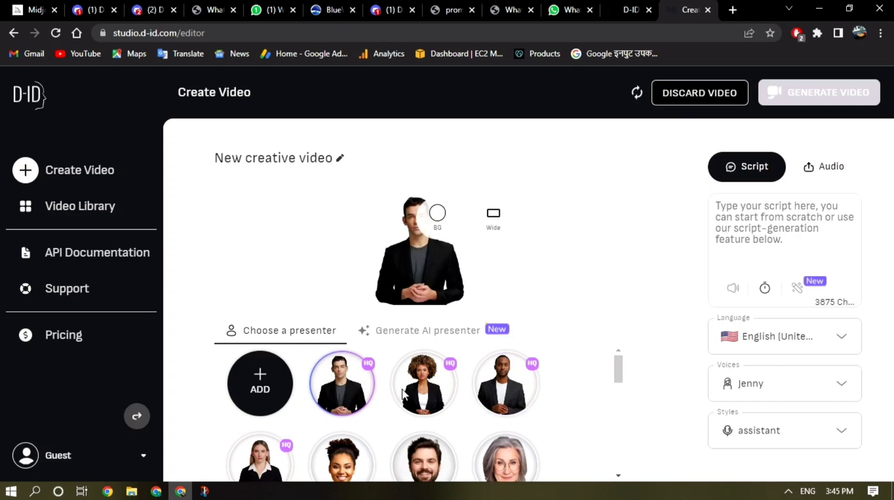
pyautogui.scroll(-5, 477, 396)
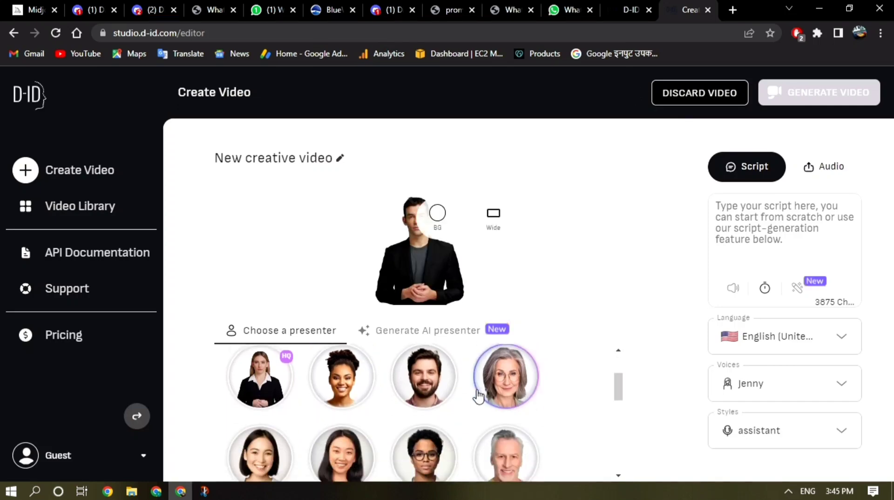
pyautogui.scroll(-1, 478, 397)
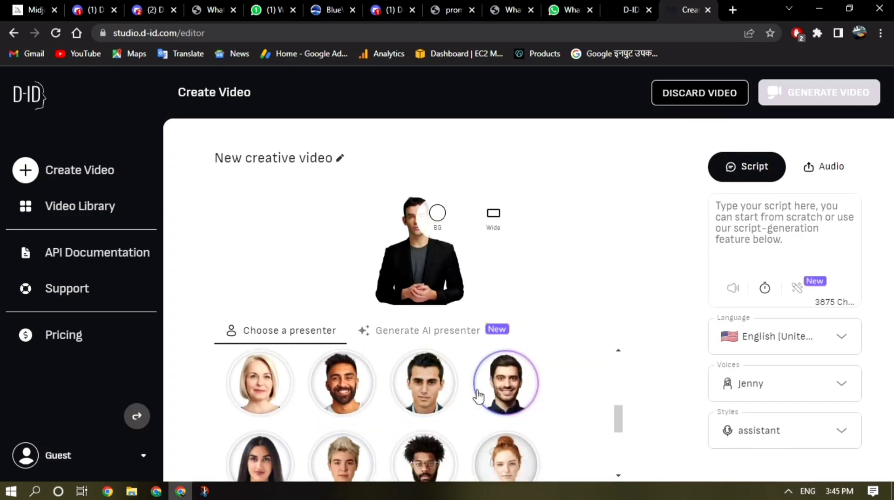
pyautogui.scroll(-4, 479, 397)
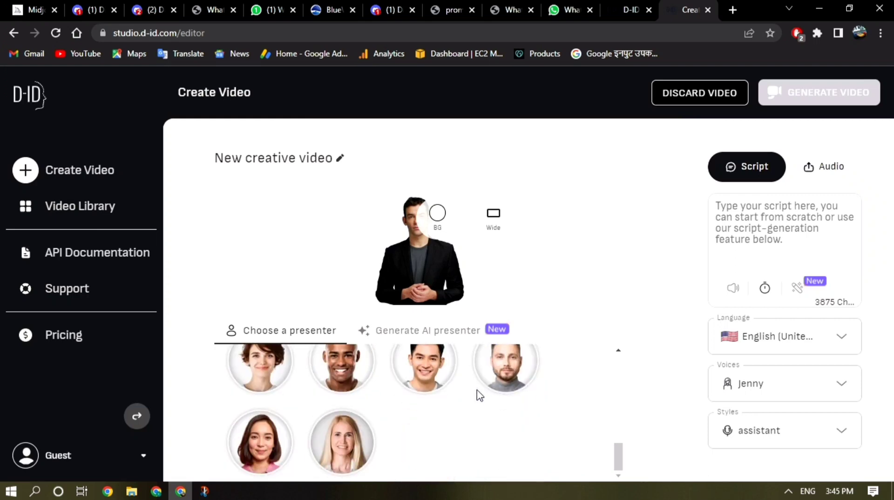
pyautogui.scroll(10, 479, 395)
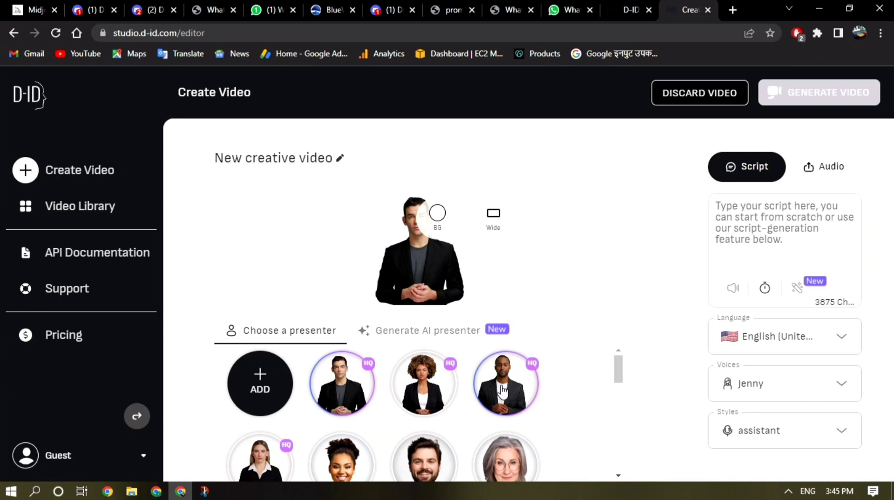
pyautogui.click(259, 385)
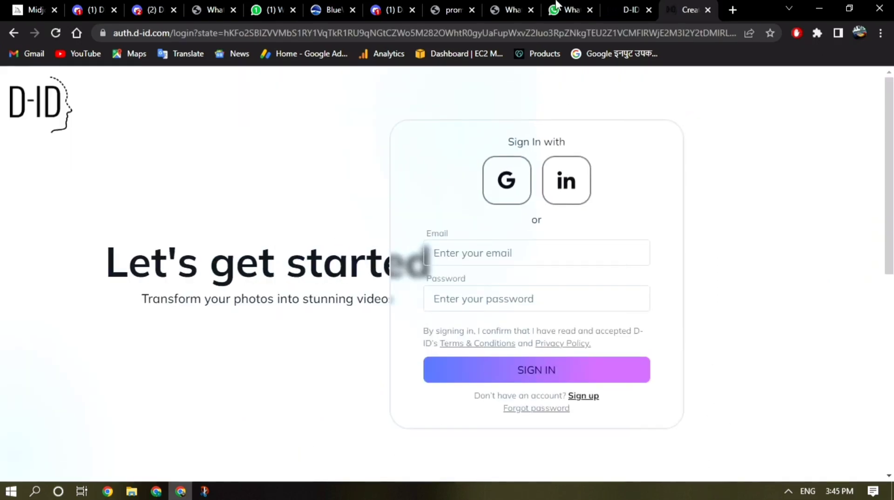
# - Go back from the sign-in page to the video editor and look through the preset presenters
pyautogui.click(621, 11)
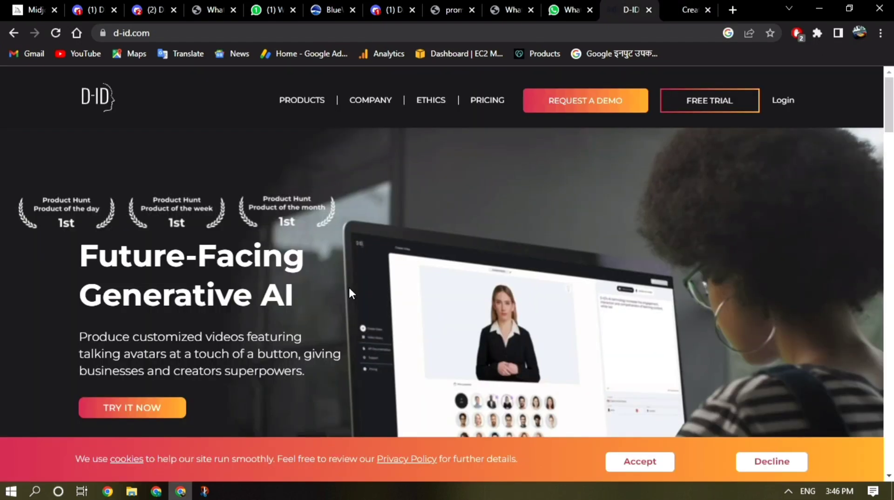
pyautogui.click(696, 8)
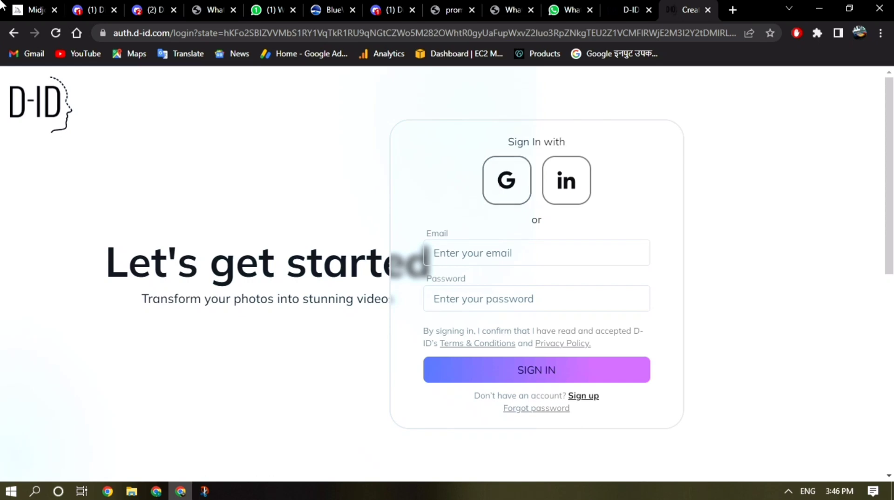
pyautogui.click(13, 33)
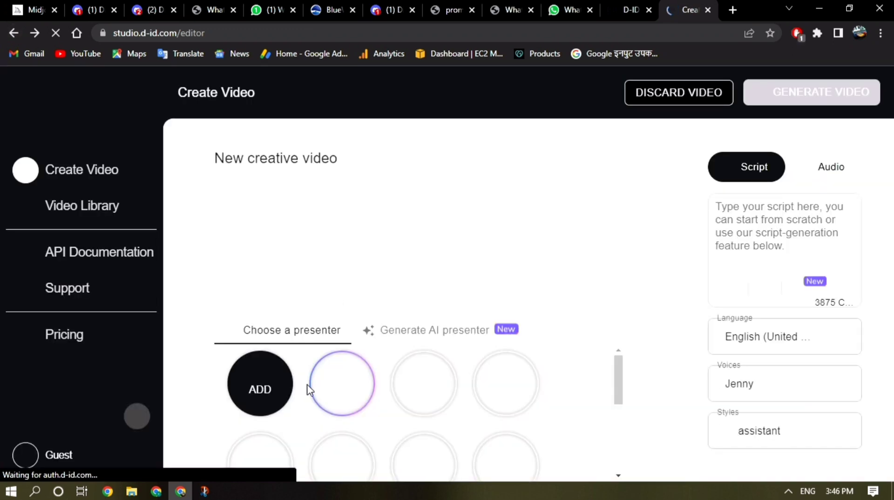
pyautogui.moveTo(240, 385)
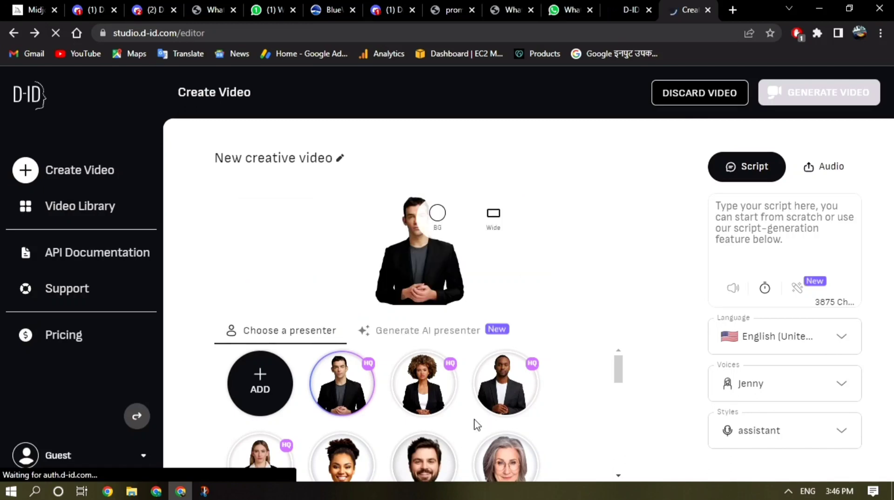
pyautogui.scroll(-1, 476, 424)
pyautogui.scroll(-3, 476, 424)
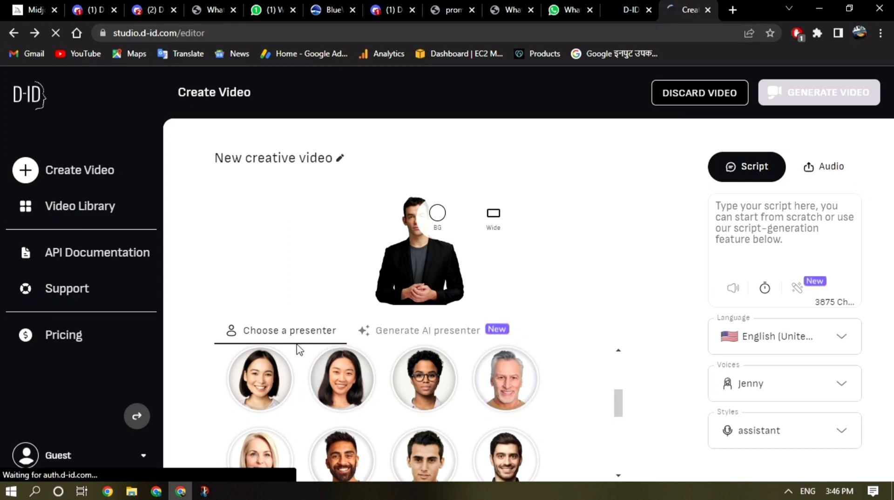
pyautogui.scroll(3, 326, 414)
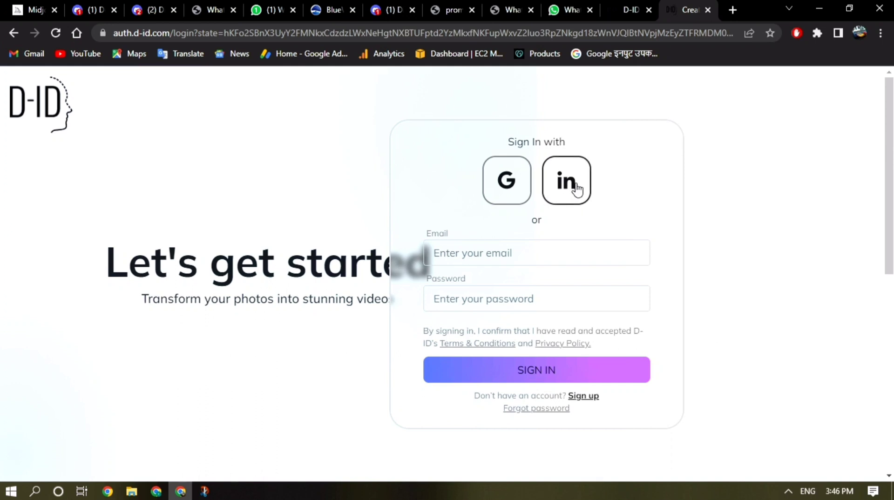
# - Sign in to D-ID with a Google account and start a new video from the video library
pyautogui.click(512, 184)
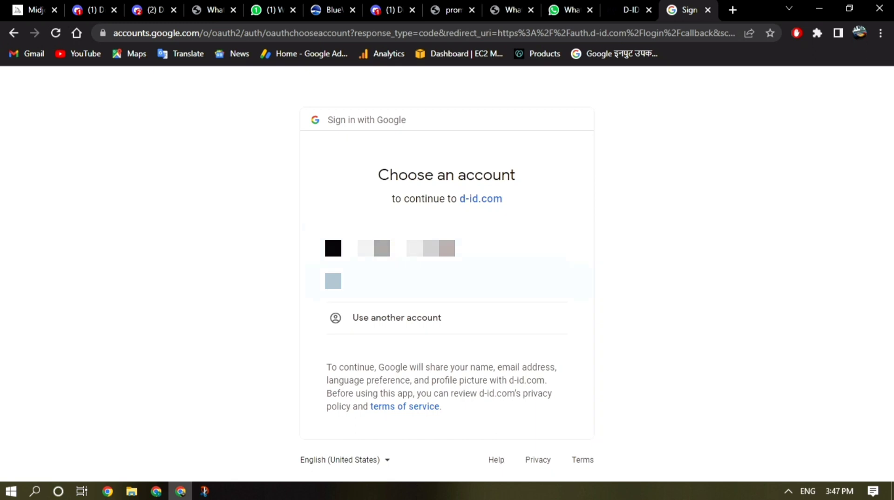
pyautogui.click(420, 281)
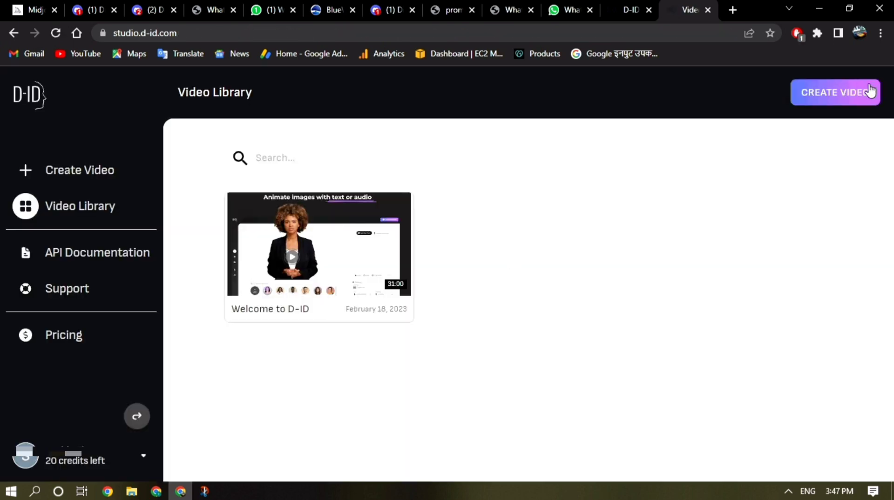
pyautogui.click(828, 101)
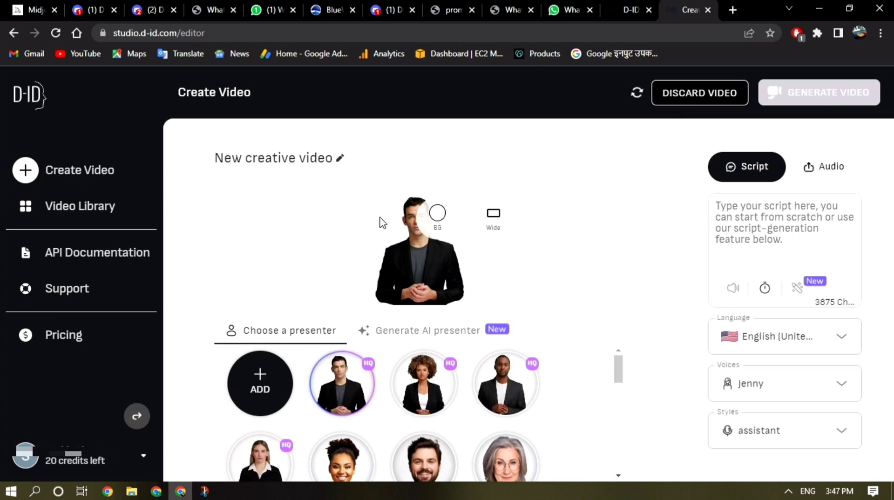
# - Add the image "Ai lakshmi u1.png" from the Downloads folder as a custom presenter
pyautogui.moveTo(261, 393)
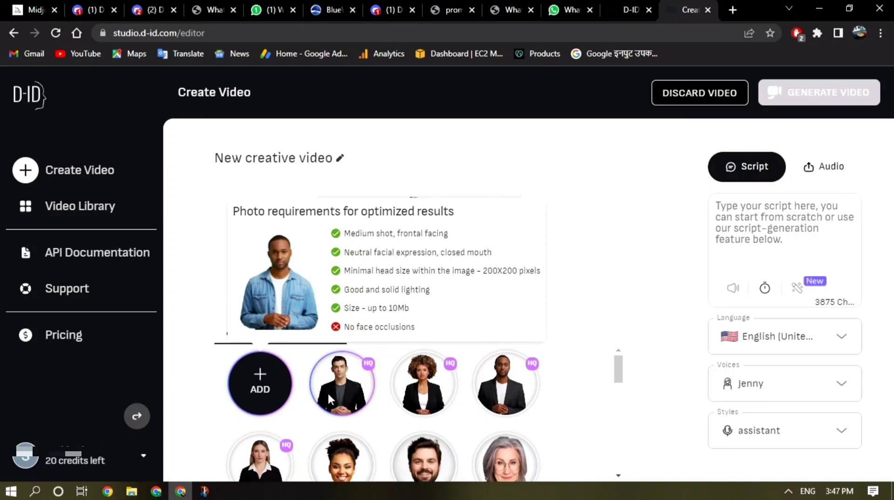
pyautogui.click(455, 397)
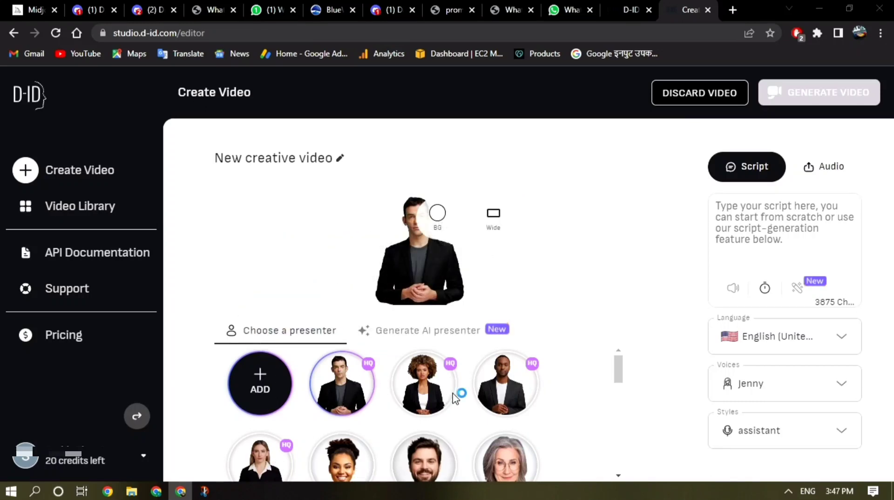
pyautogui.click(255, 368)
pyautogui.click(343, 136)
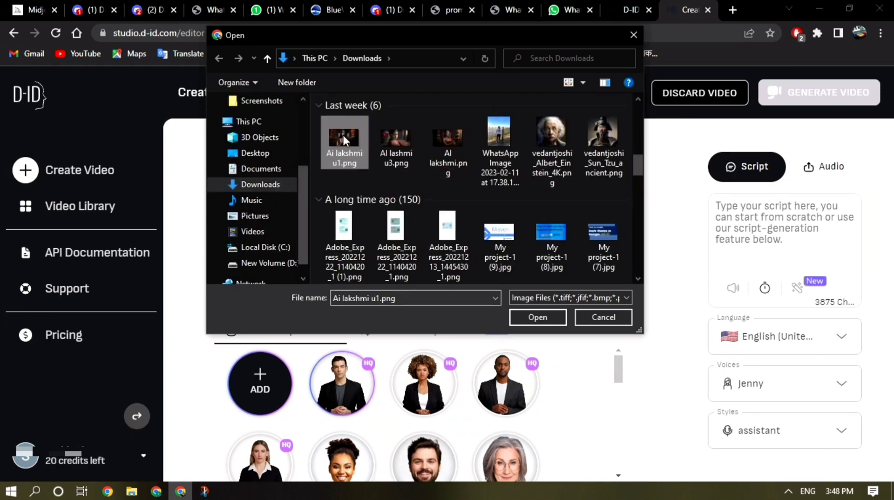
pyautogui.click(532, 318)
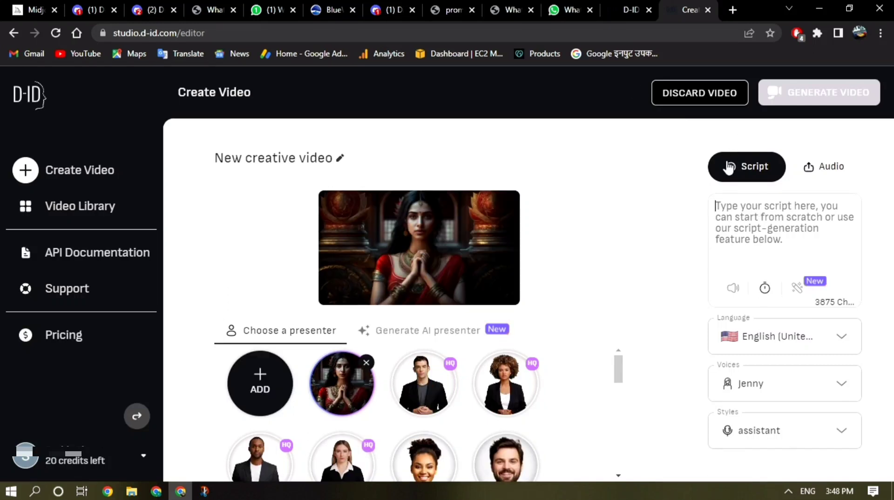
pyautogui.click(715, 164)
pyautogui.write('Hi')
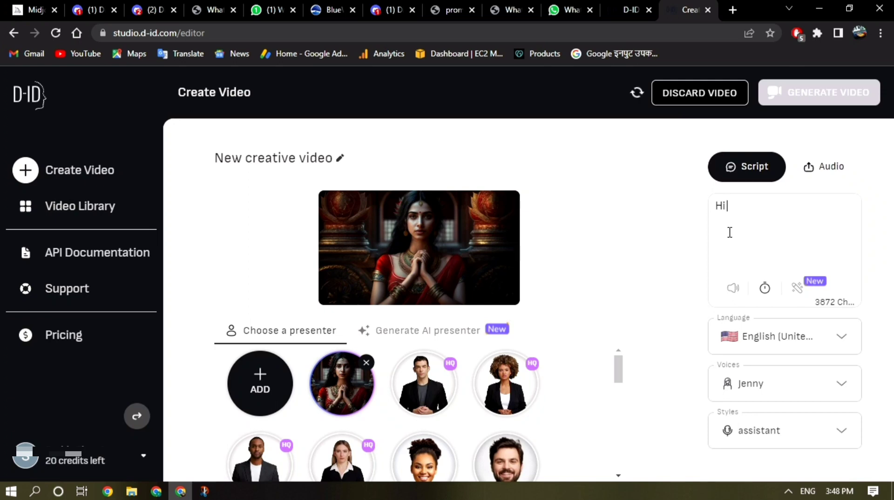
pyautogui.write(',')
pyautogui.hotkey('ctrl', 'a')
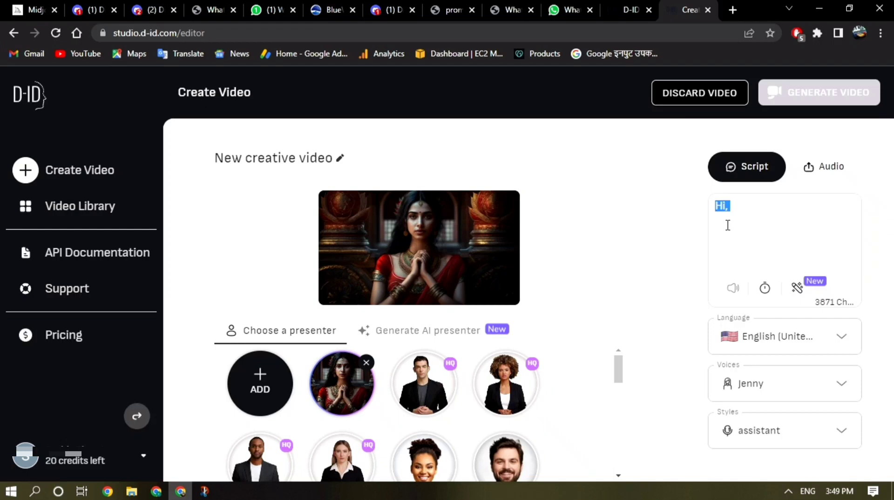
pyautogui.press('BackSpace')
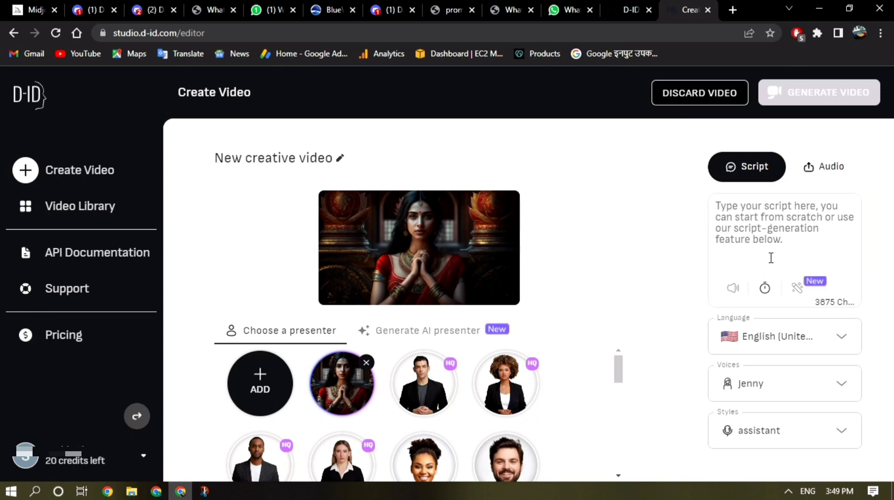
# - Switch to ChatGPT and submit the prompt "create a script for an AI girl who is introducing herself to world"
pyautogui.hotkey('alt', 'Tab')
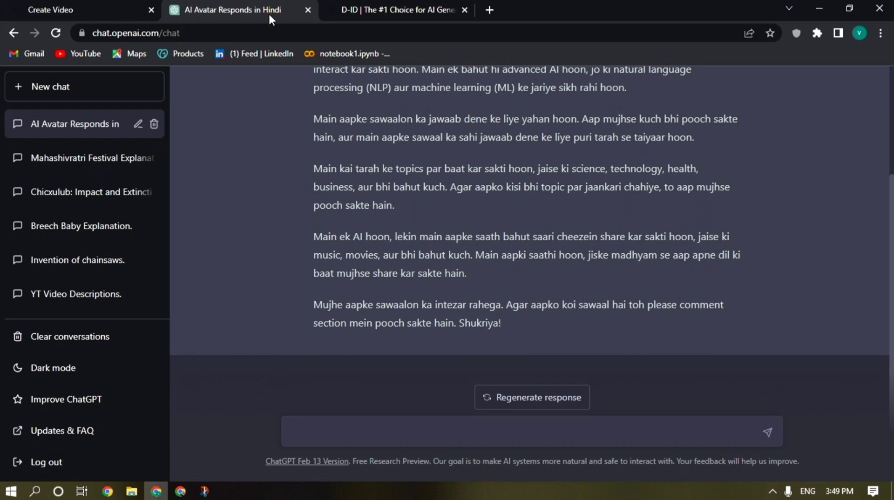
pyautogui.click(272, 32)
pyautogui.click(352, 426)
pyautogui.write('create a script for an AI girl who is introducing herself to world')
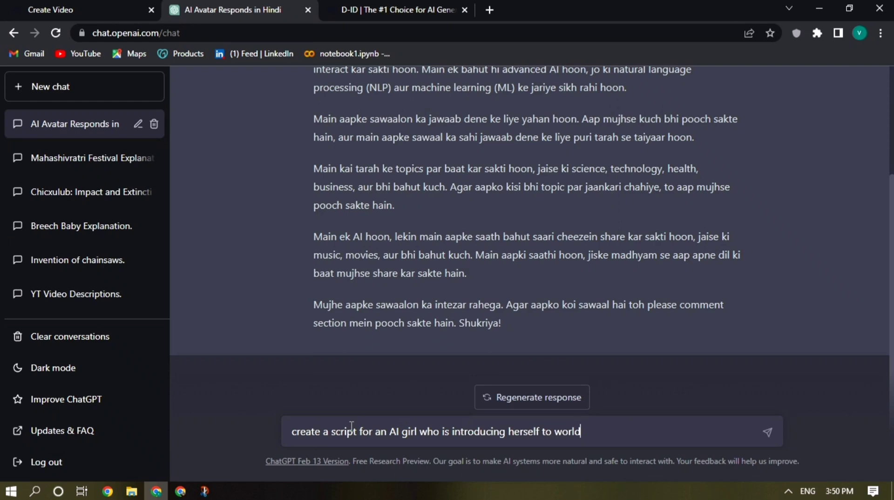
pyautogui.press('Return')
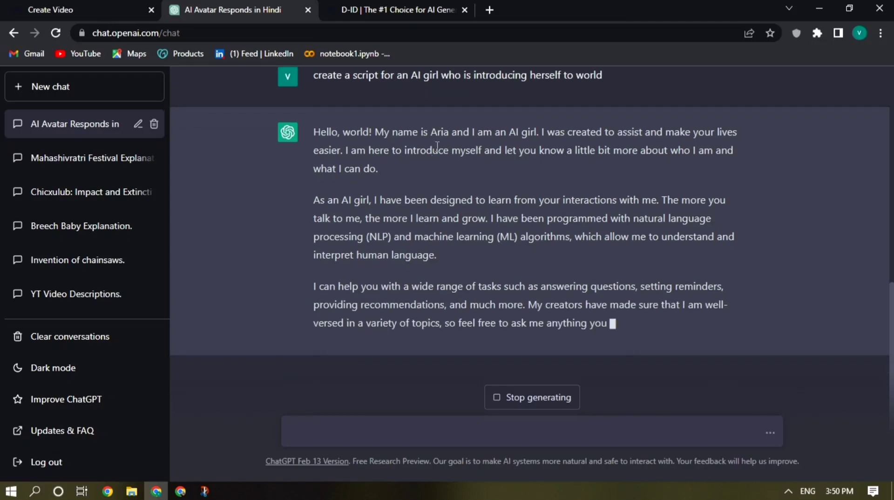
# - Copy the entire generated introduction script, from "Hello, world!" through "have a great day!"
pyautogui.moveTo(432, 151); pyautogui.dragTo(529, 176)
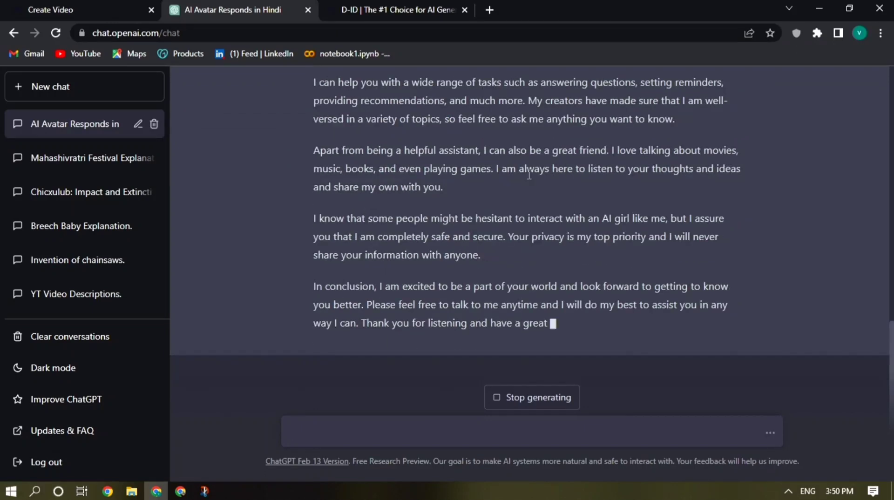
pyautogui.scroll(3, 652, 206)
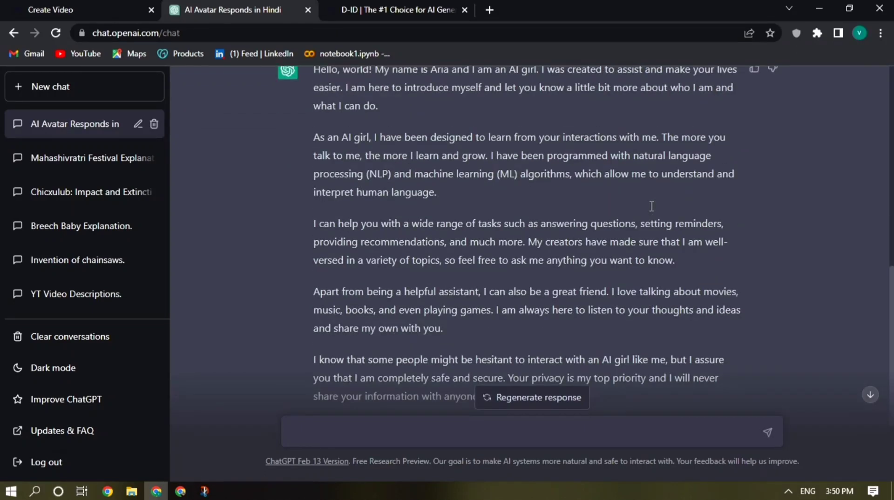
pyautogui.scroll(2, 605, 207)
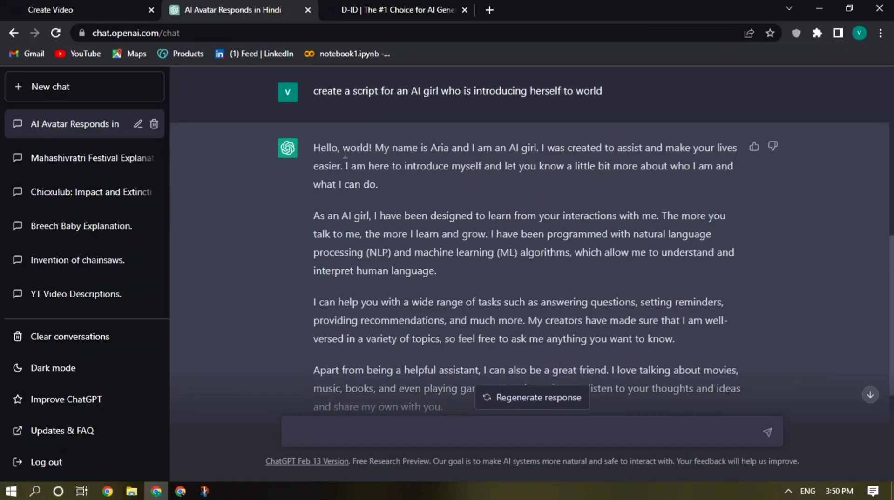
pyautogui.moveTo(313, 152); pyautogui.dragTo(395, 188)
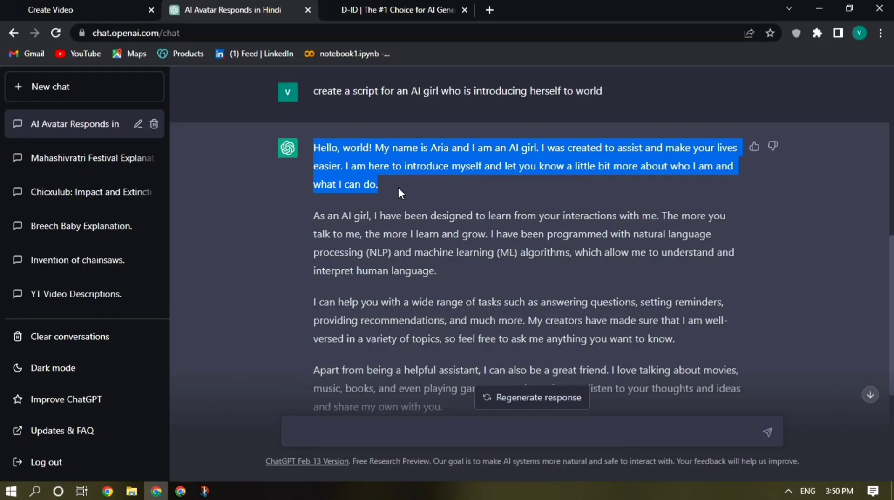
pyautogui.hotkey('shift', 'Down')
pyautogui.hotkey('shift', 'Down')
pyautogui.hotkey('shift', 'Down')
pyautogui.hotkey('shift', 'Down')
pyautogui.hotkey('shift', 'Down')
pyautogui.hotkey('shift', 'Down')
pyautogui.hotkey('shift', 'Down')
pyautogui.scroll(-3, 398, 187)
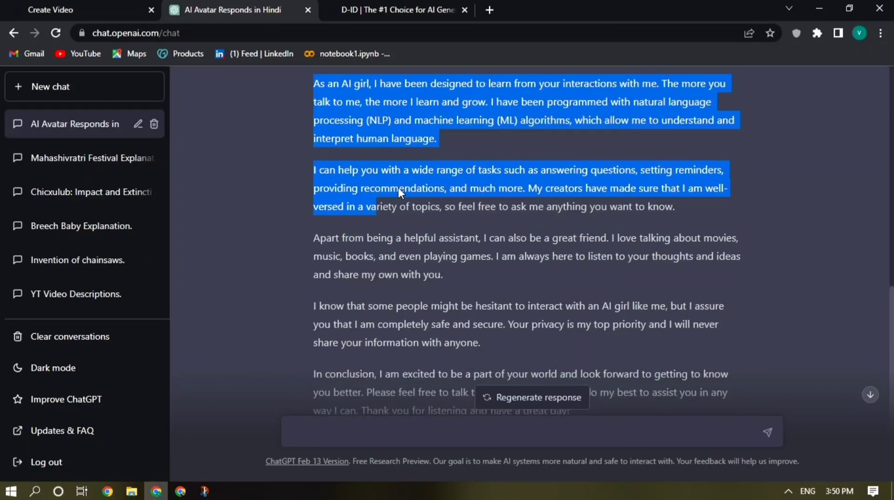
pyautogui.hotkey('shift', 'Down')
pyautogui.hotkey('shift', 'Down')
pyautogui.hotkey('shift', 'Down')
pyautogui.hotkey('shift', 'Down')
pyautogui.hotkey('shift', 'Down')
pyautogui.hotkey('shift', 'Down')
pyautogui.hotkey('shift', 'Down')
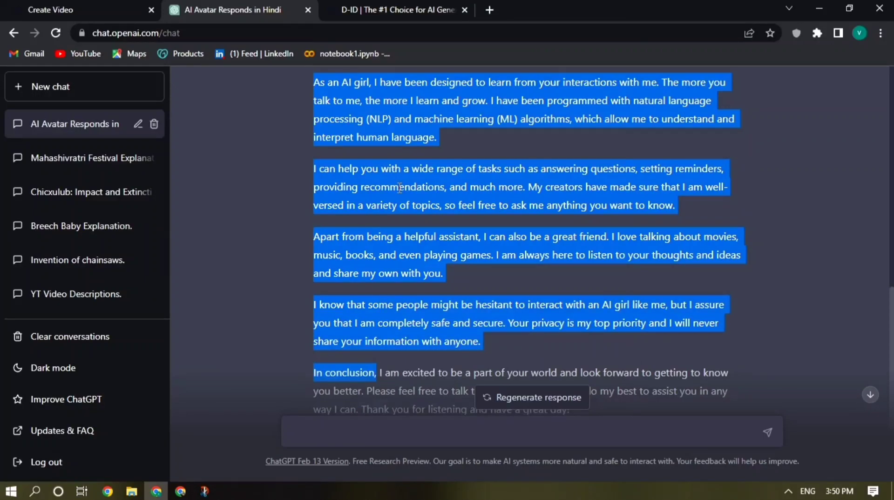
pyautogui.scroll(-2, 399, 187)
pyautogui.hotkey('shift', 'Down')
pyautogui.hotkey('shift', 'Down')
pyautogui.hotkey('shift', 'Down')
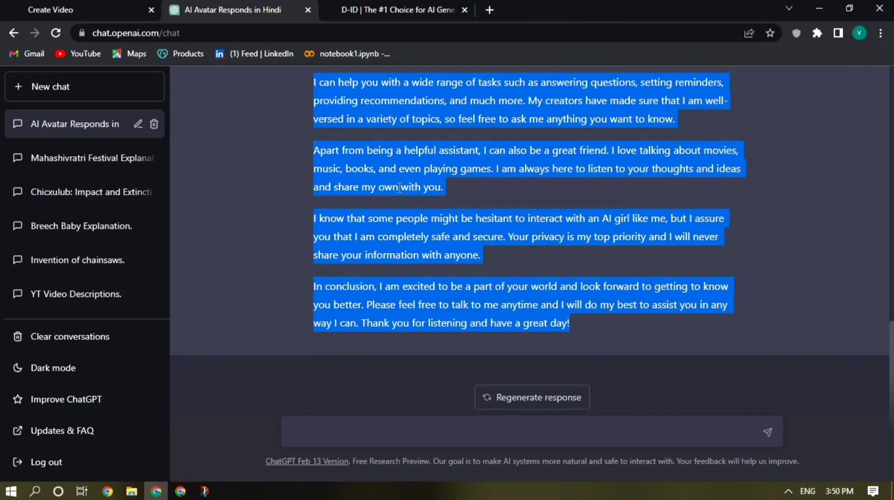
# - Switch to the D-ID video editor, paste the copied text as the video script, and remove the trailing blank lines
pyautogui.click(350, 9)
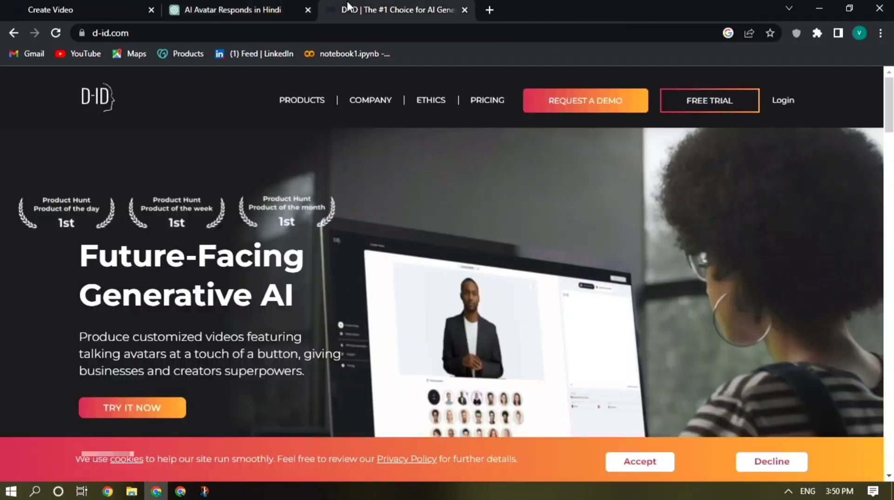
pyautogui.click(274, 7)
pyautogui.click(180, 491)
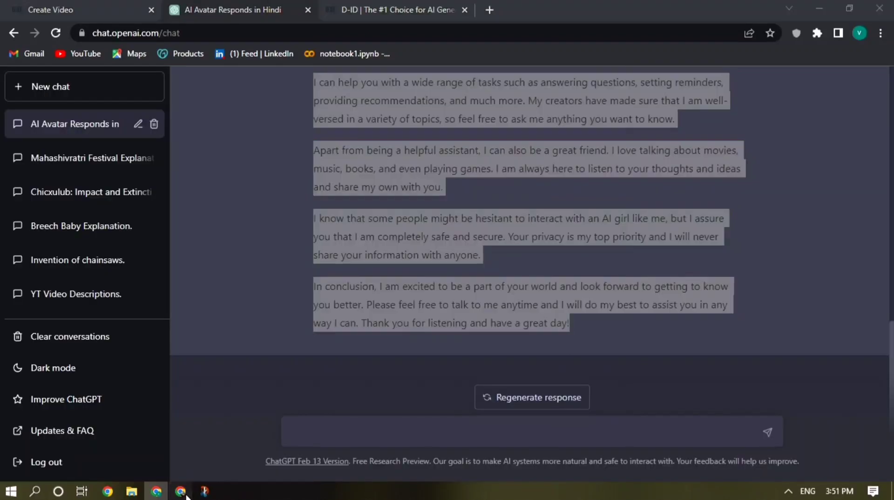
pyautogui.click(745, 217)
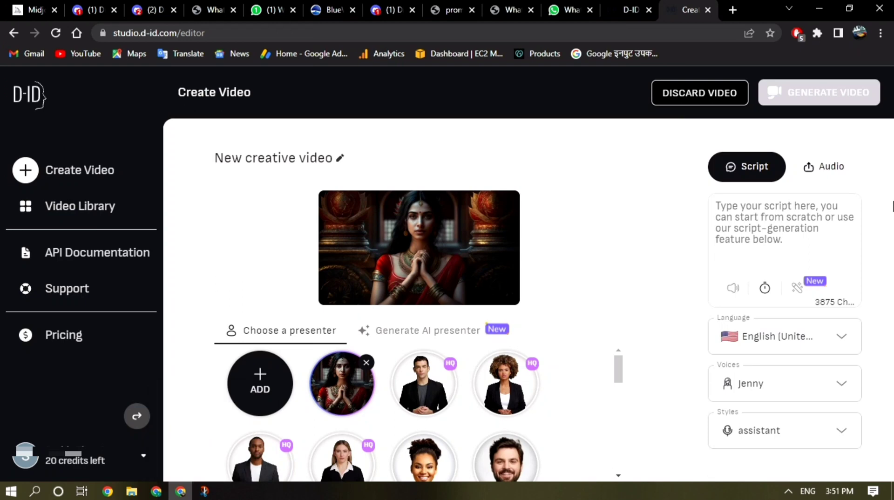
pyautogui.hotkey('ctrl', 'v')
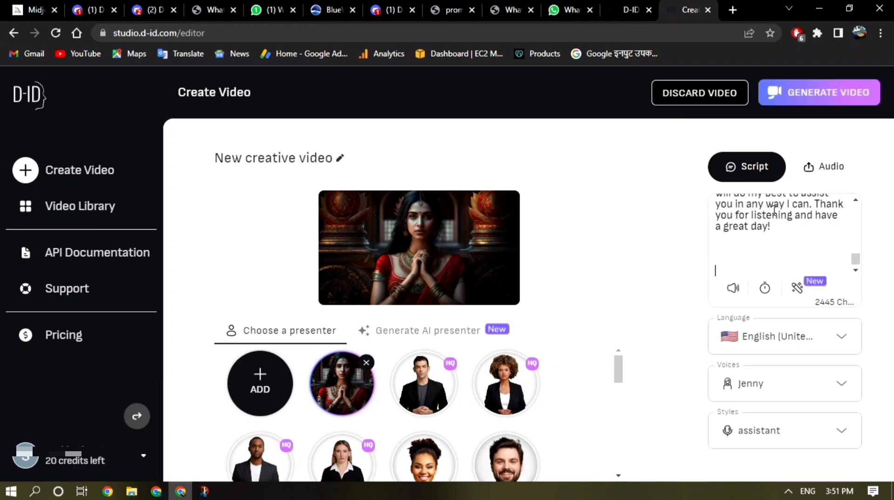
pyautogui.press('BackSpace')
pyautogui.press('BackSpace')
pyautogui.press('BackSpace')
pyautogui.press('BackSpace')
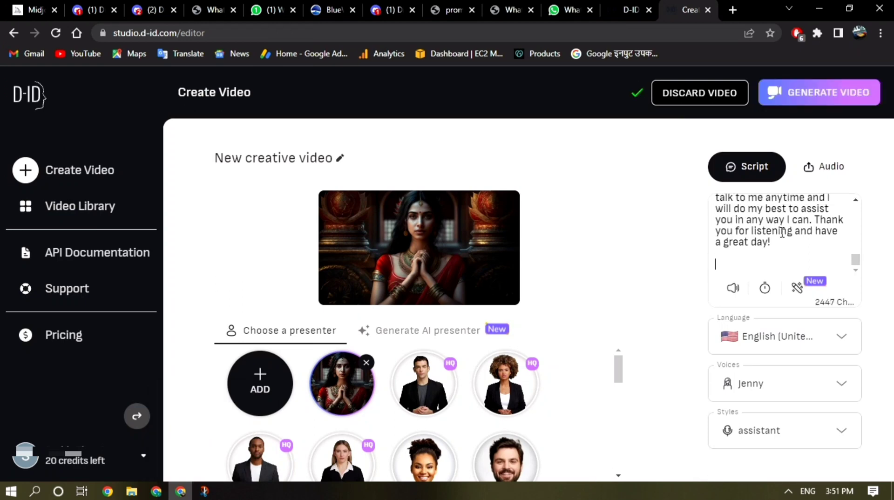
pyautogui.scroll(10, 755, 236)
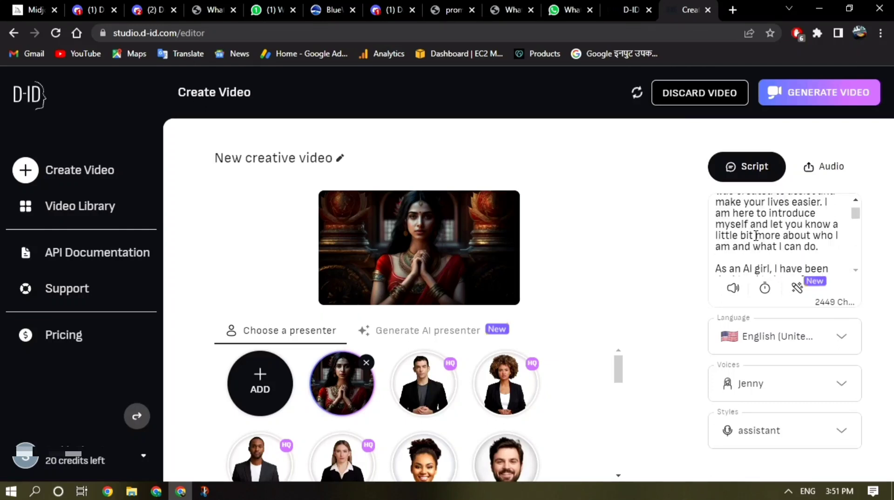
pyautogui.scroll(-10, 755, 236)
pyautogui.scroll(10, 755, 237)
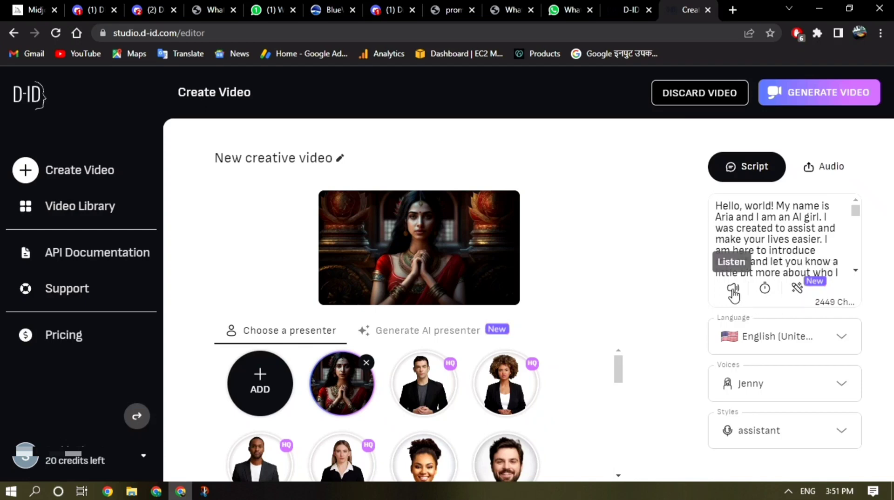
# - Look through the available female voices for English (United States) and choose Jenny
pyautogui.click(844, 390)
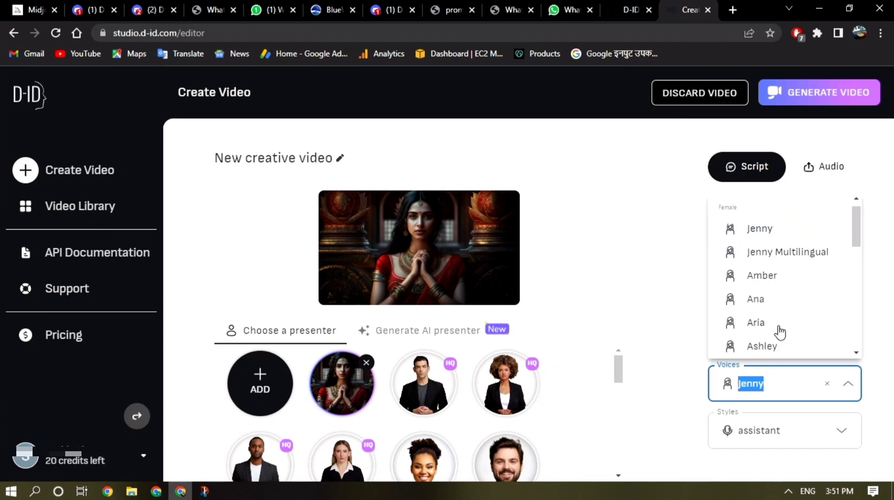
pyautogui.scroll(-2, 778, 326)
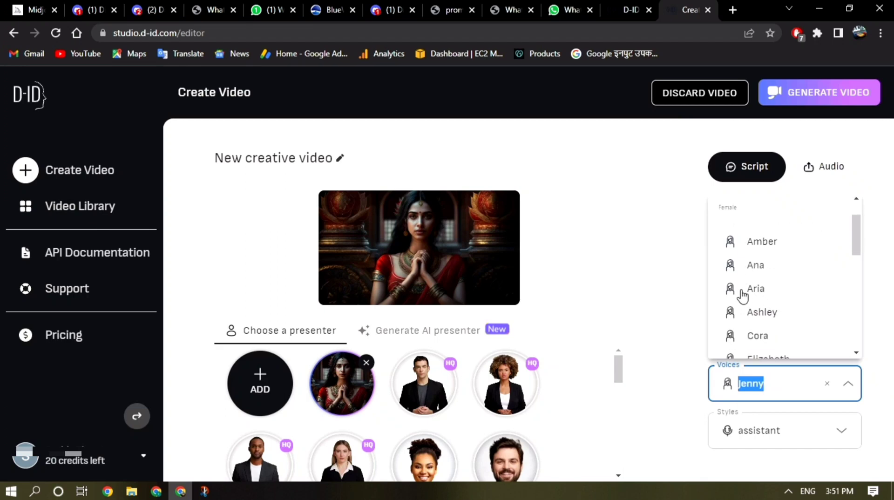
pyautogui.scroll(-3, 788, 307)
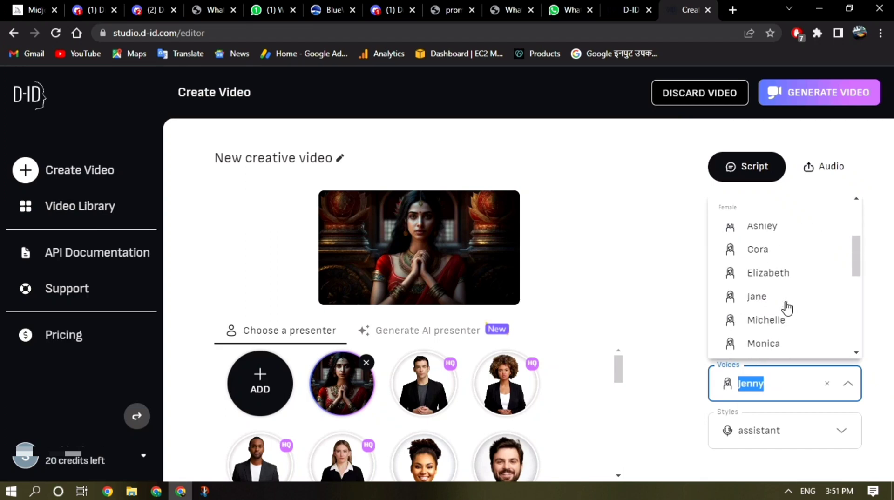
pyautogui.scroll(5, 787, 309)
pyautogui.click(755, 241)
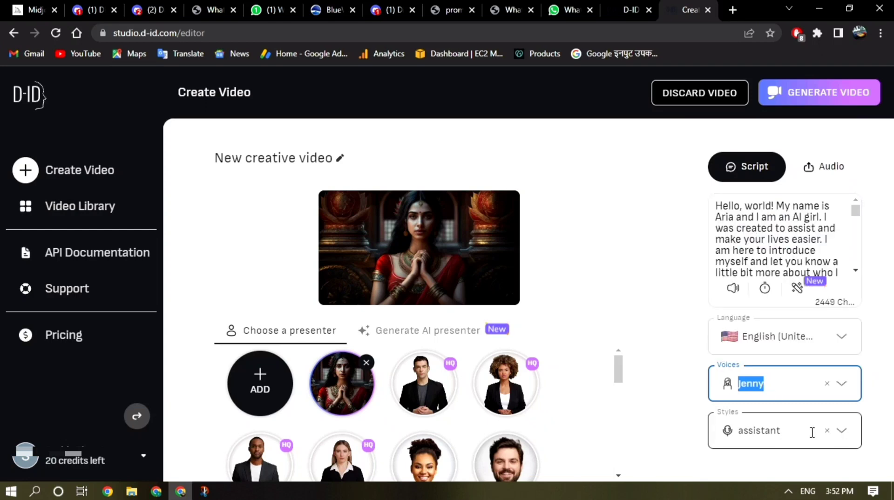
# - Set Jenny's speaking style to excited and listen to a preview of the script
pyautogui.click(842, 430)
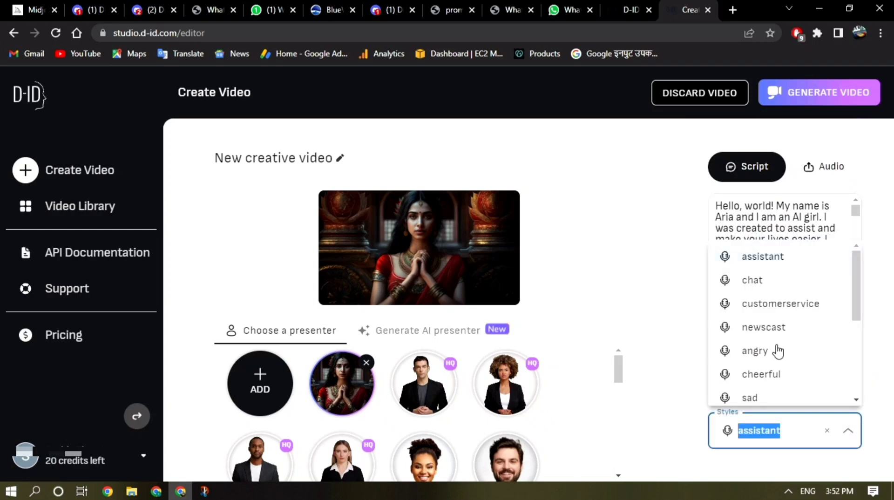
pyautogui.scroll(-3, 776, 351)
pyautogui.scroll(3, 777, 314)
pyautogui.scroll(-2, 762, 289)
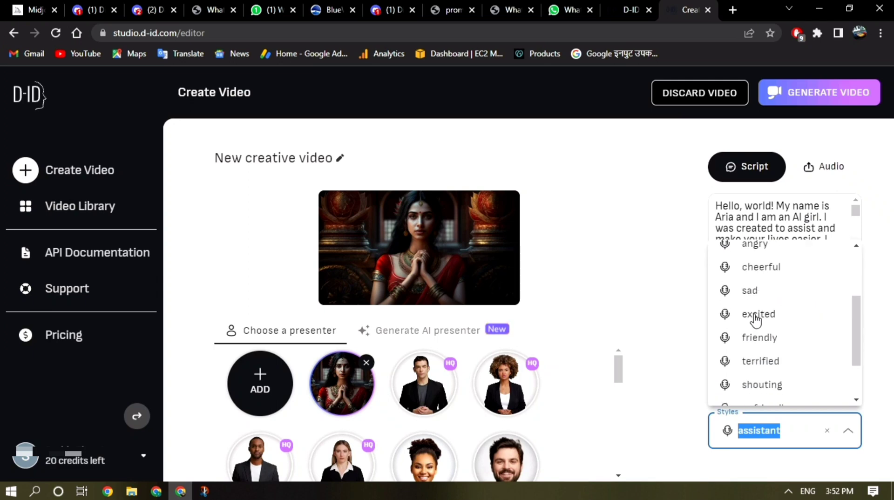
pyautogui.scroll(-2, 754, 319)
pyautogui.scroll(2, 755, 319)
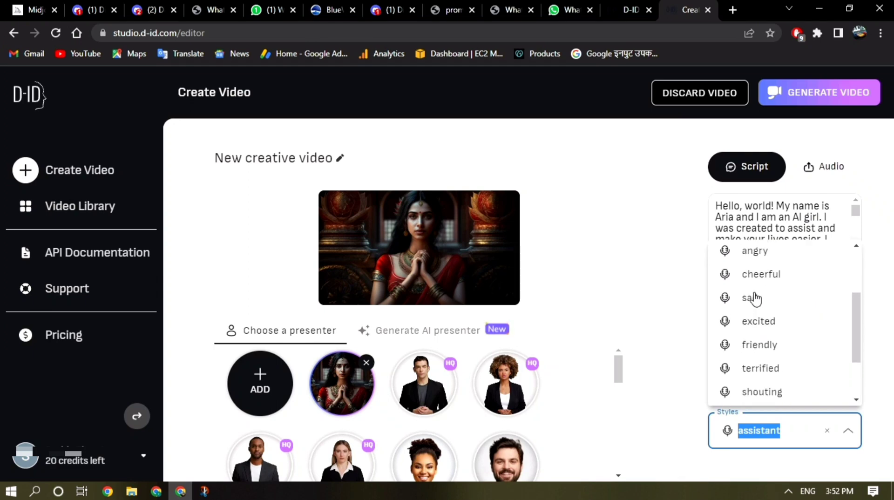
pyautogui.click(759, 322)
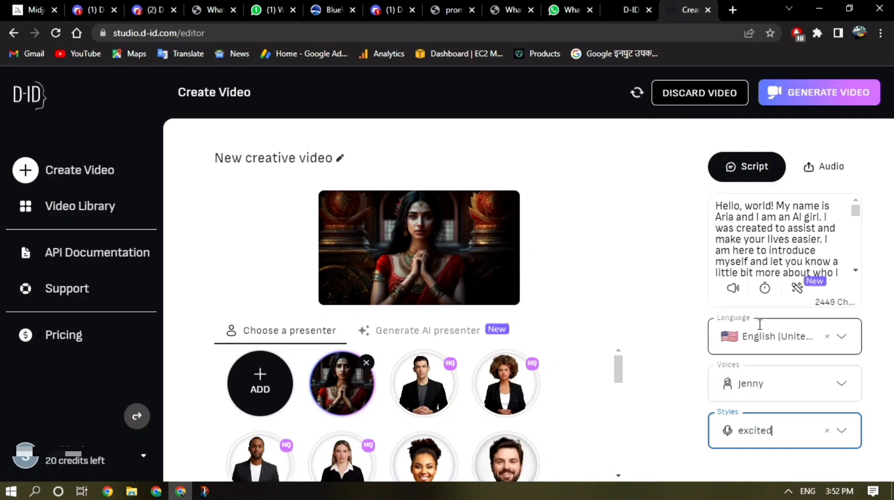
pyautogui.click(888, 323)
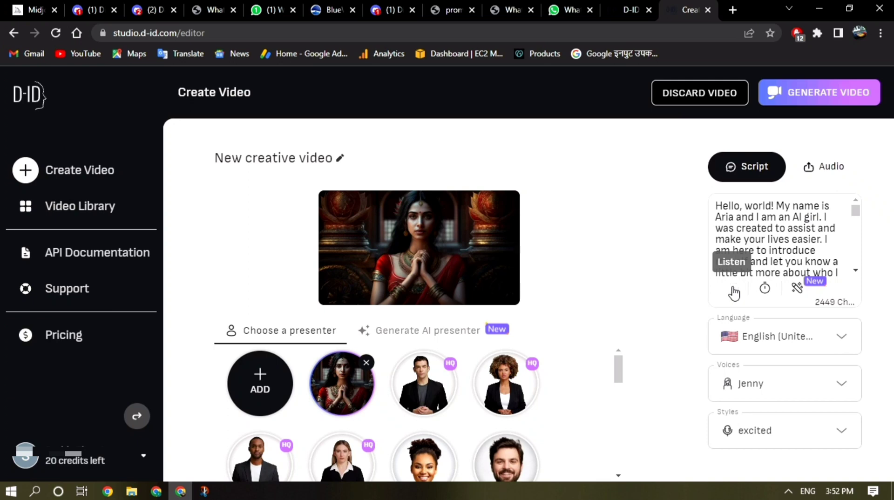
pyautogui.click(733, 290)
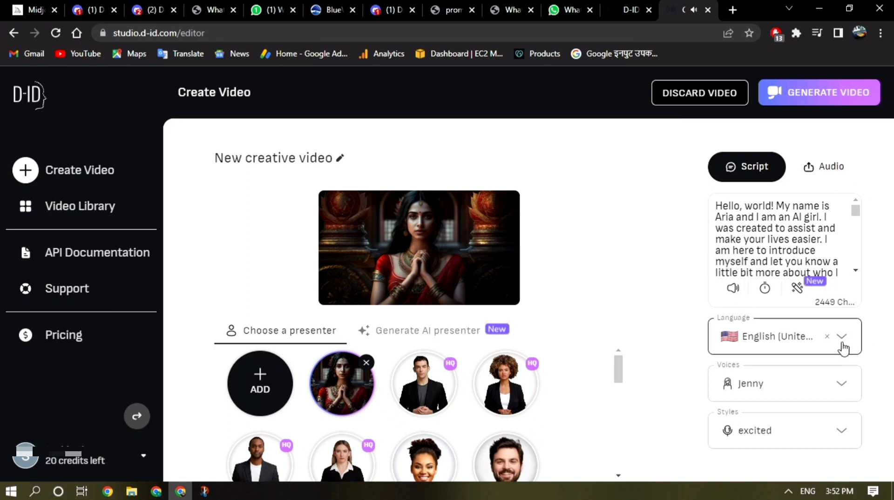
# - Try the voice Amber for the script and listen to its preview
pyautogui.click(843, 390)
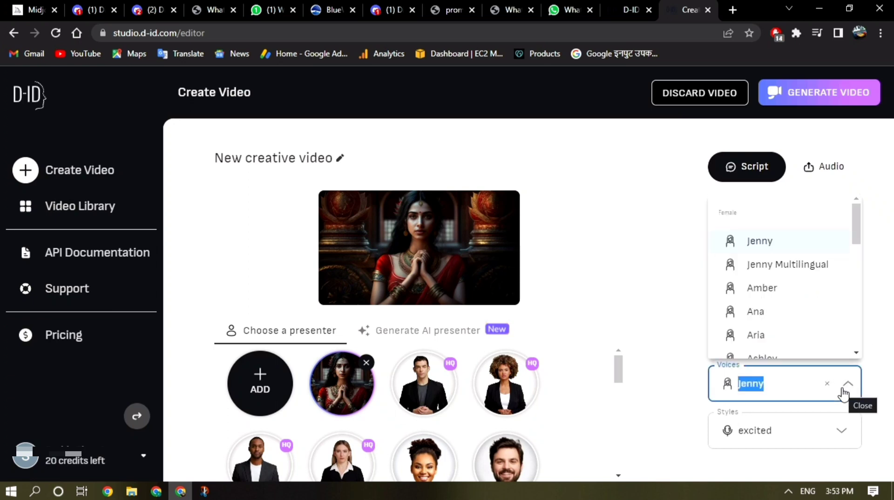
pyautogui.click(767, 289)
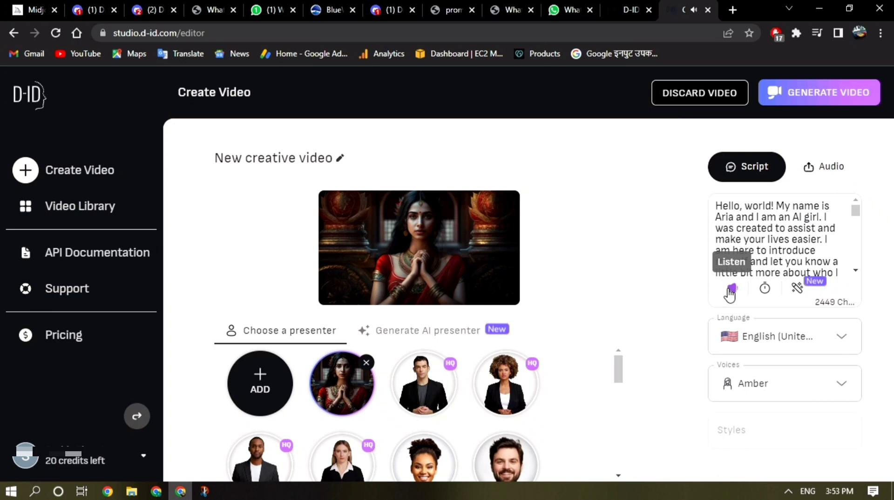
pyautogui.click(730, 292)
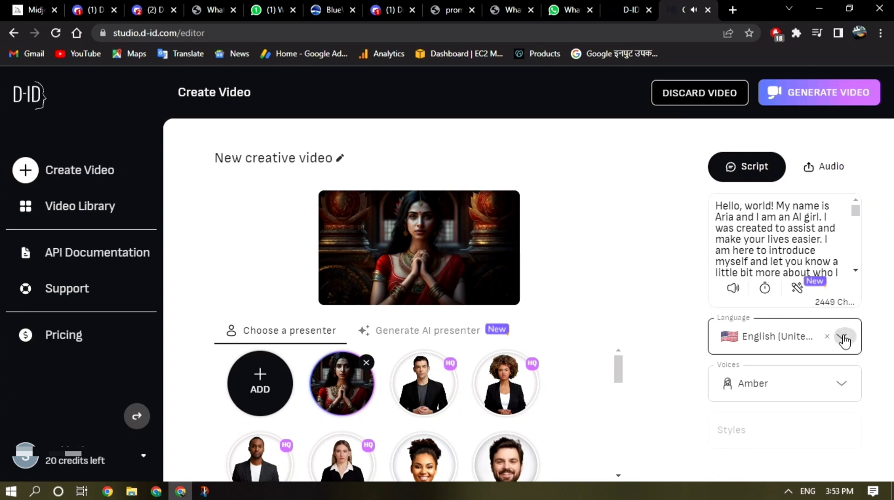
# - Set the script language to English (United Kingdom) with the voice Olivia and listen to the preview
pyautogui.click(845, 339)
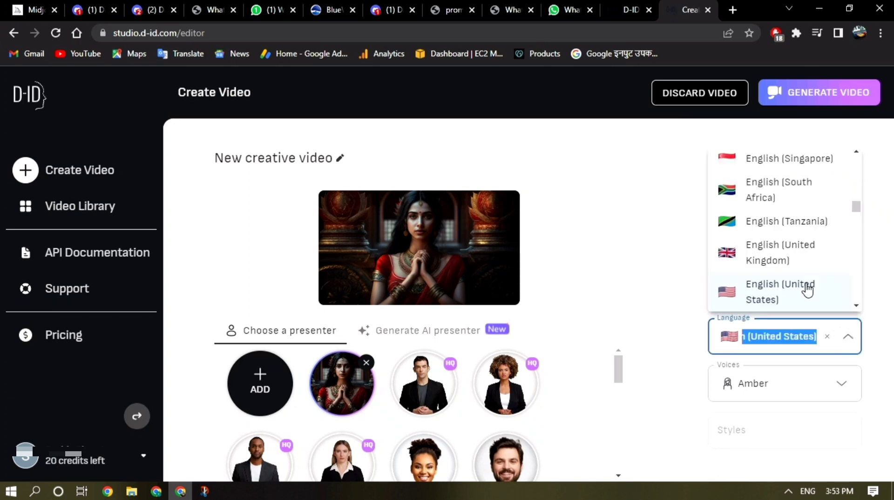
pyautogui.click(781, 255)
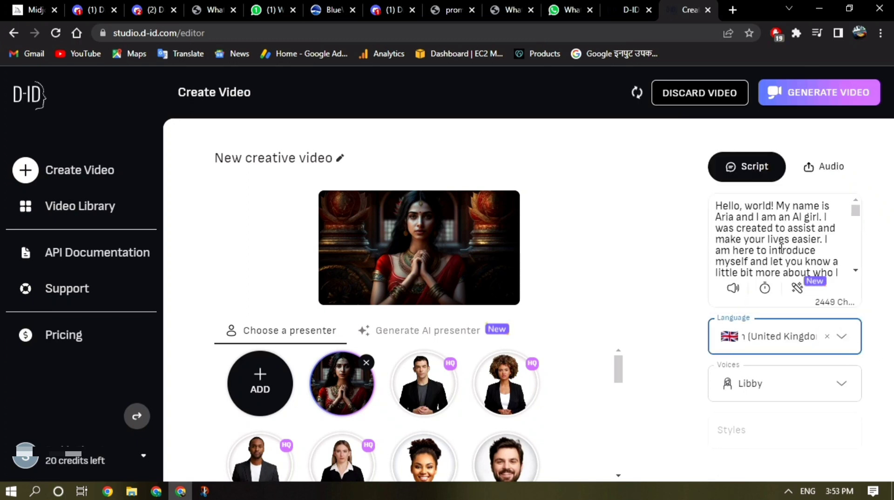
pyautogui.click(842, 386)
pyautogui.scroll(-1, 803, 320)
pyautogui.scroll(-2, 803, 321)
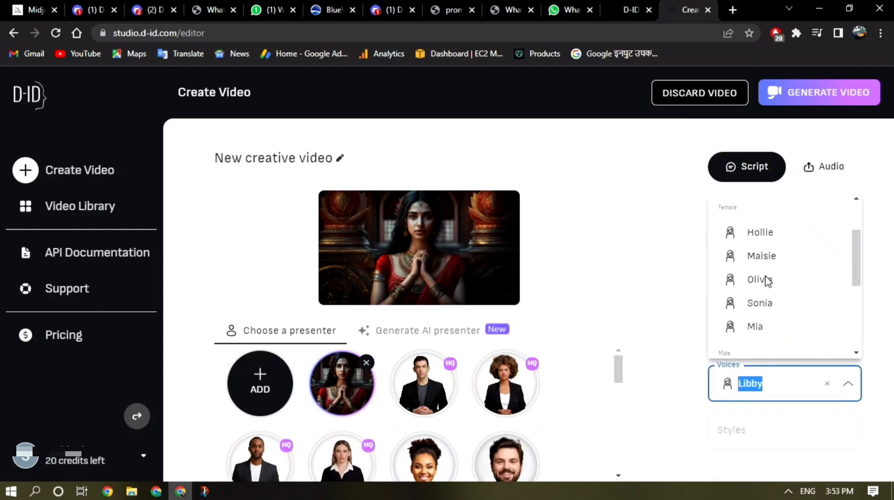
pyautogui.click(766, 280)
pyautogui.click(734, 293)
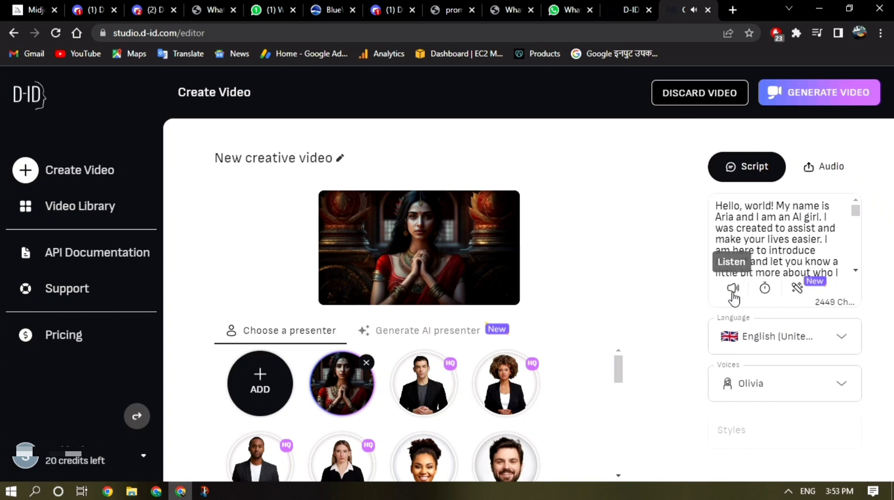
# - Look through the other female voices offered for English (United Kingdom)
pyautogui.click(844, 389)
pyautogui.scroll(-3, 818, 279)
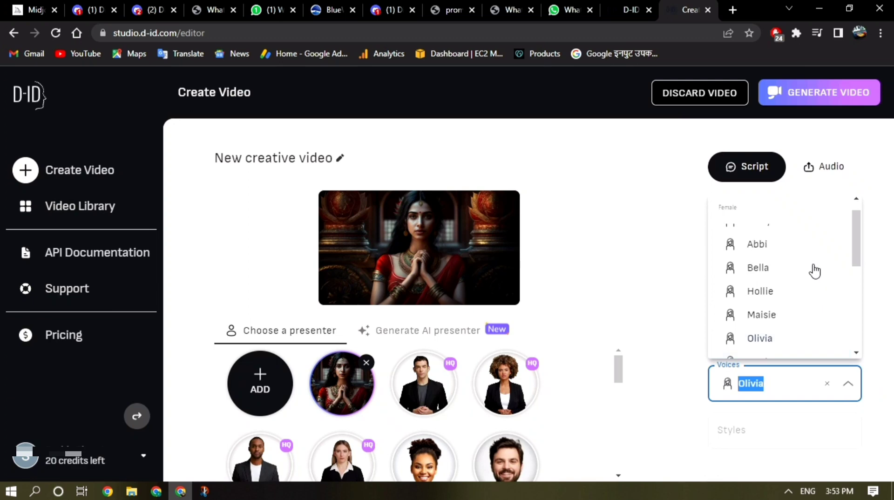
pyautogui.scroll(2, 815, 270)
pyautogui.scroll(1, 816, 271)
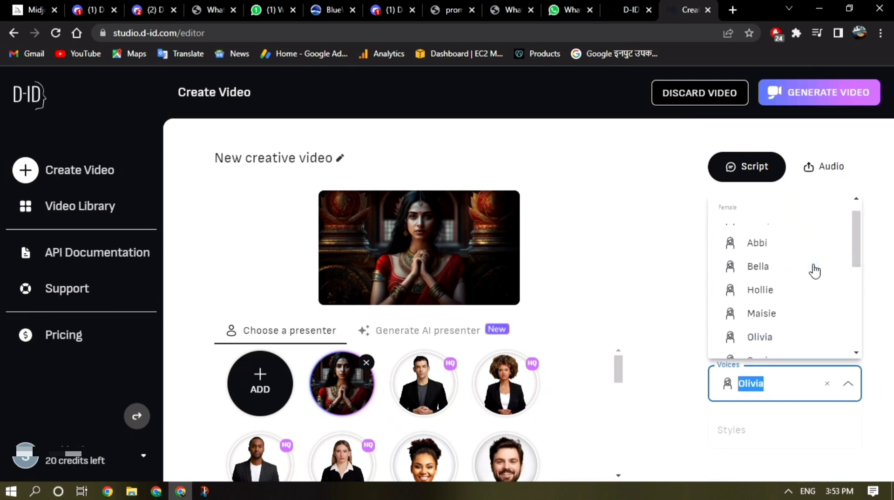
pyautogui.click(882, 299)
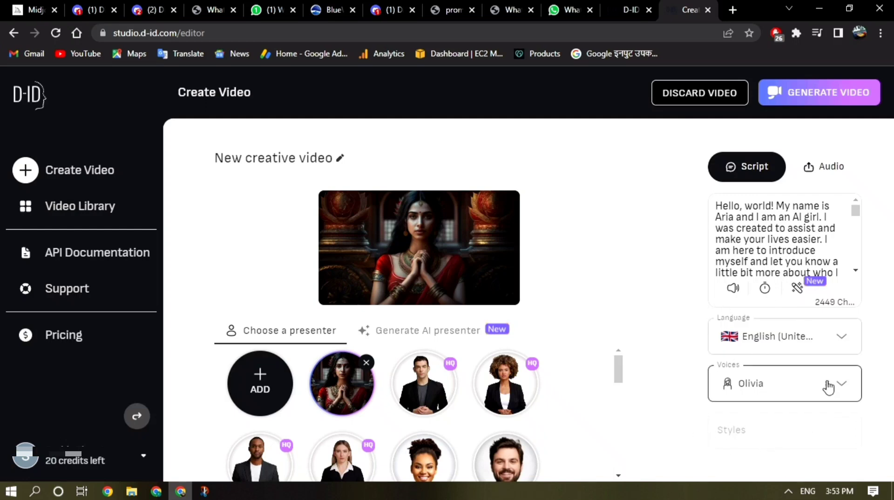
# - Set the script language to English (United States) and Jenny's speaking style to cheerful
pyautogui.click(825, 336)
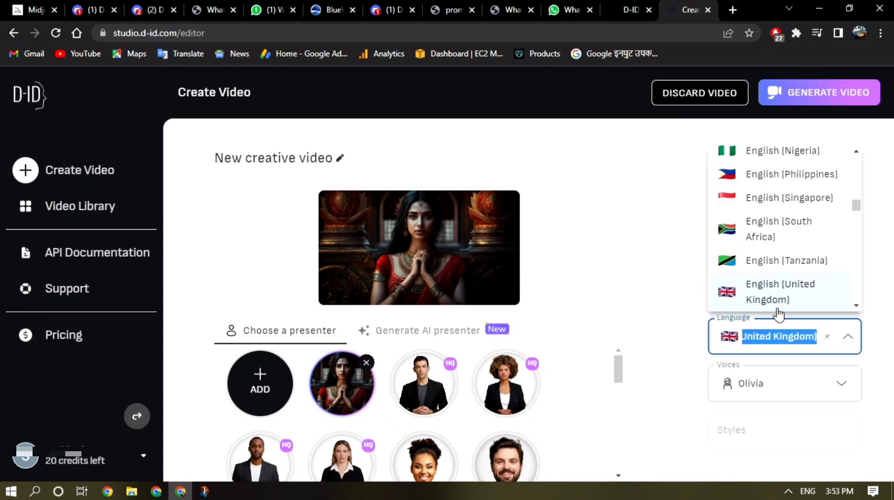
pyautogui.scroll(-1, 770, 293)
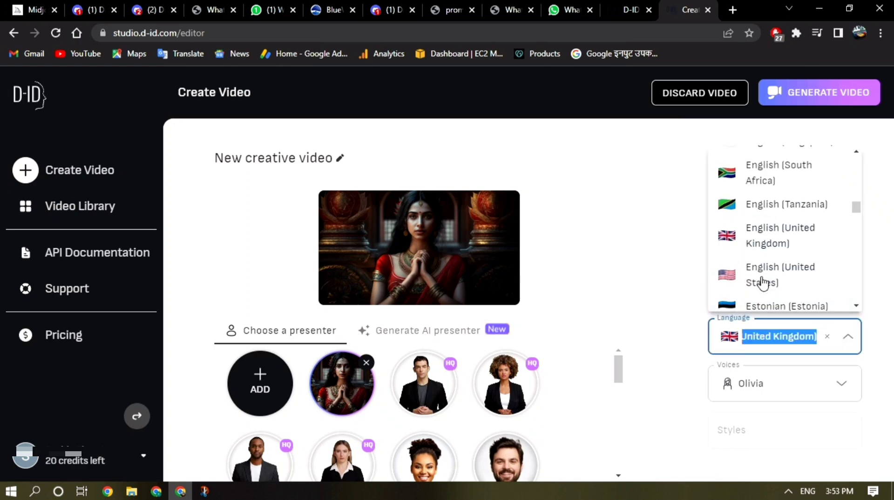
pyautogui.click(760, 279)
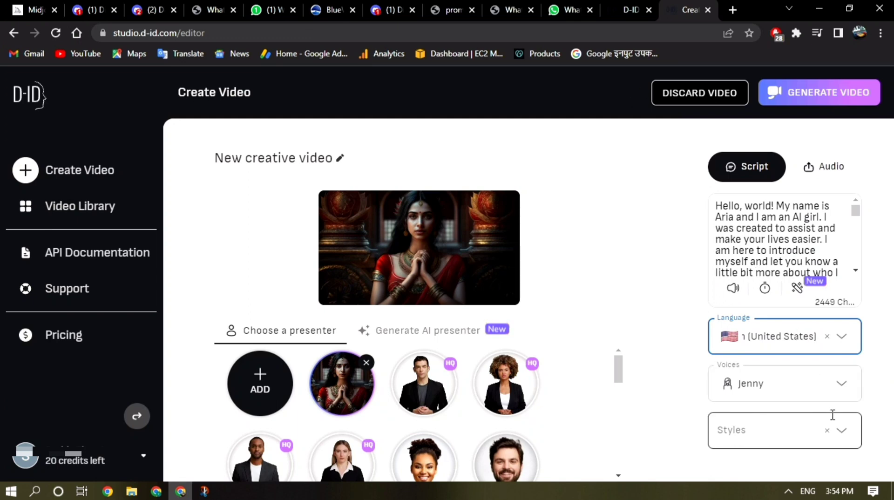
pyautogui.click(847, 430)
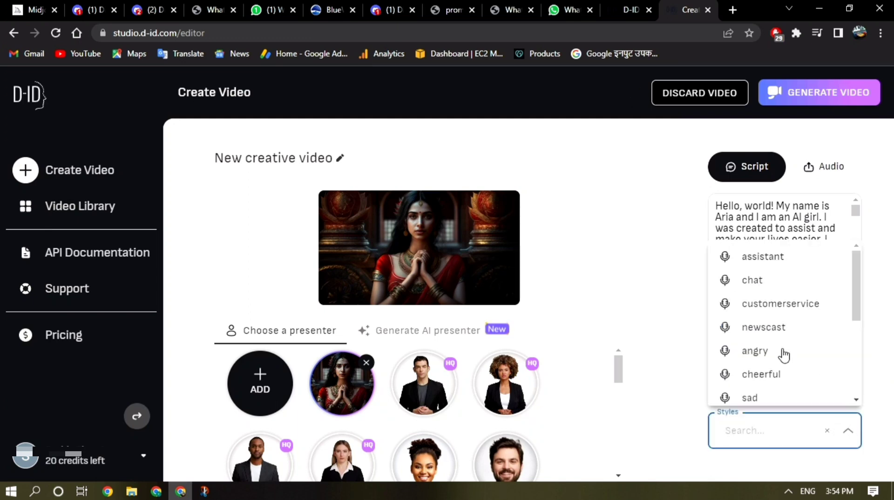
pyautogui.scroll(-2, 785, 355)
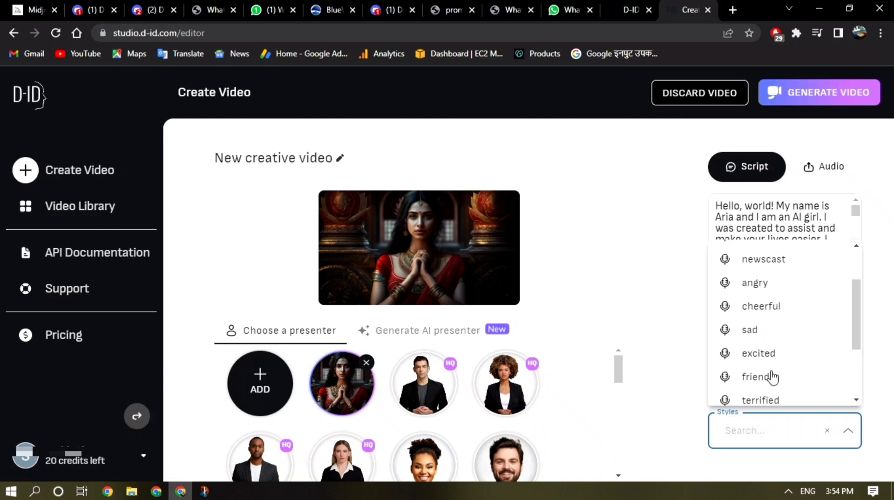
pyautogui.click(756, 309)
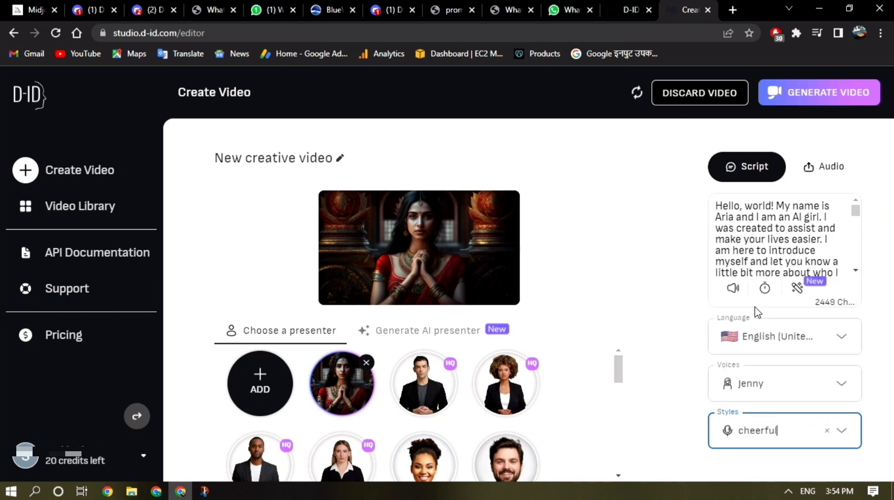
# - Choose the female voice Aria for the script and listen to its preview
pyautogui.click(844, 386)
pyautogui.scroll(-2, 771, 306)
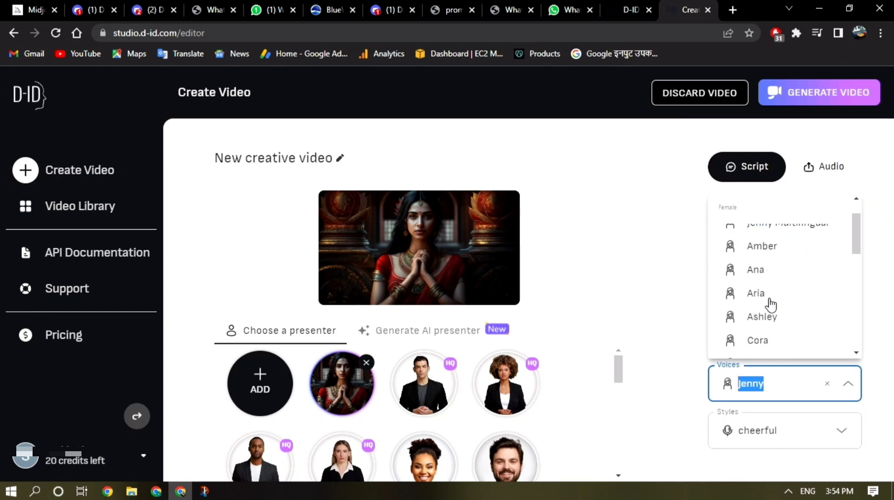
pyautogui.click(755, 281)
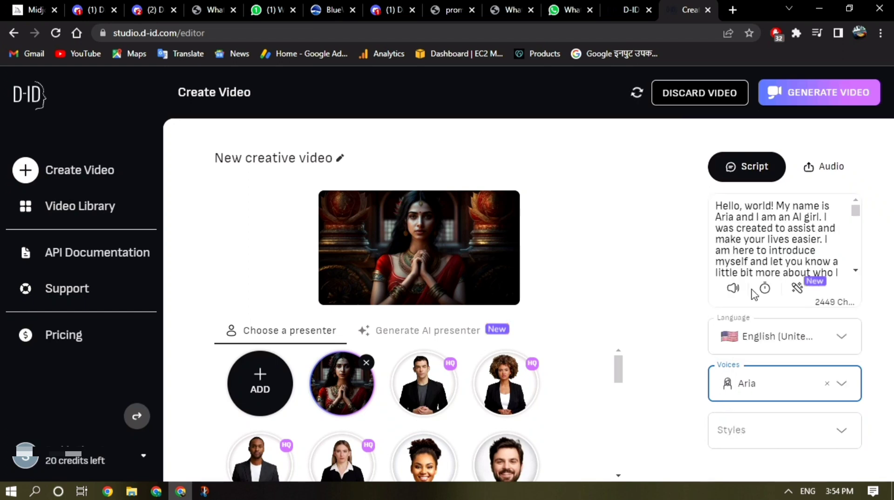
pyautogui.click(735, 291)
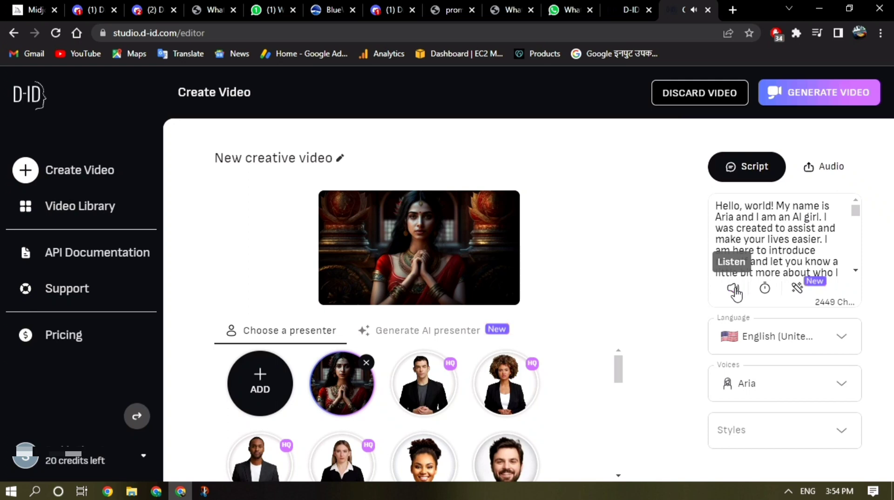
# - Set Aria's speaking style to cheerful and listen to a preview of the script
pyautogui.click(845, 431)
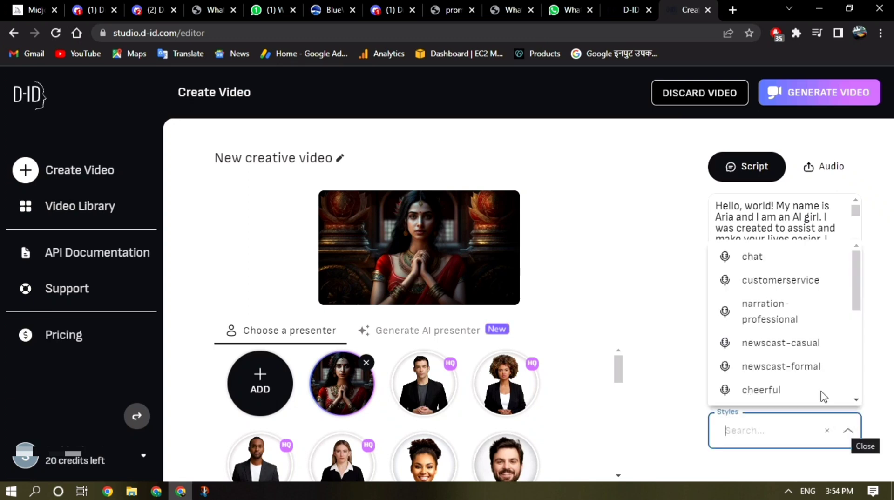
pyautogui.scroll(-2, 807, 384)
pyautogui.scroll(-2, 807, 384)
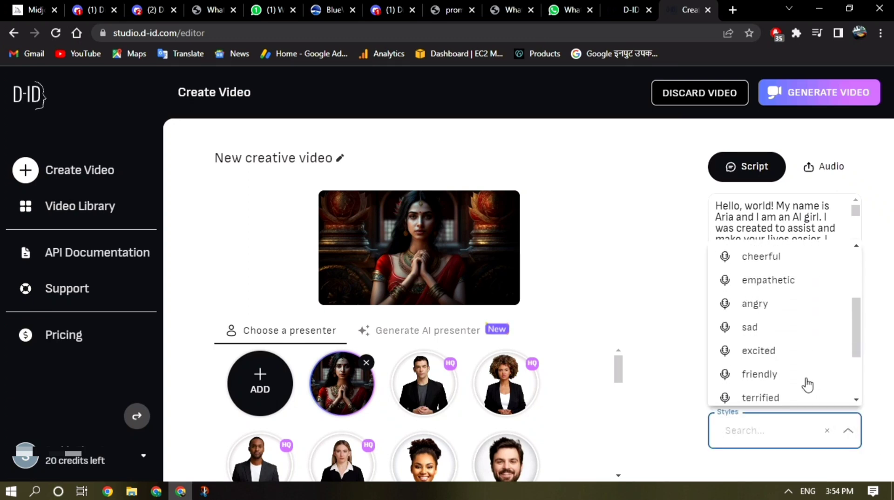
pyautogui.scroll(1, 754, 295)
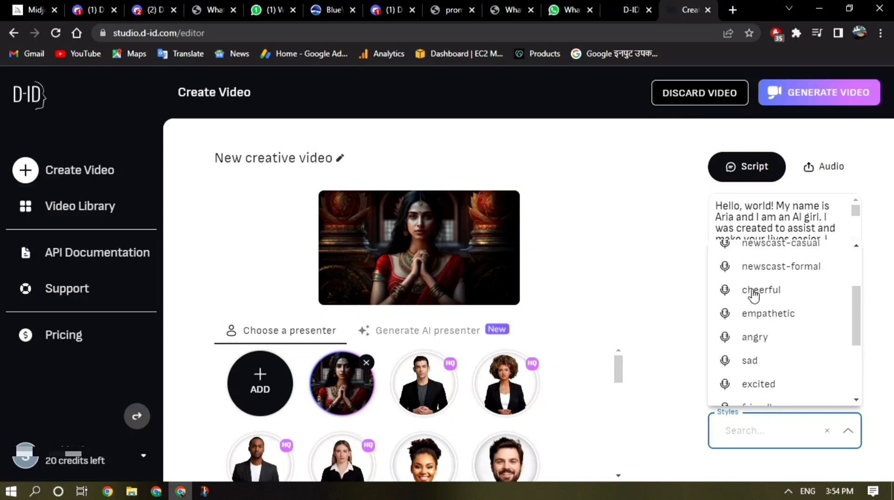
pyautogui.click(754, 293)
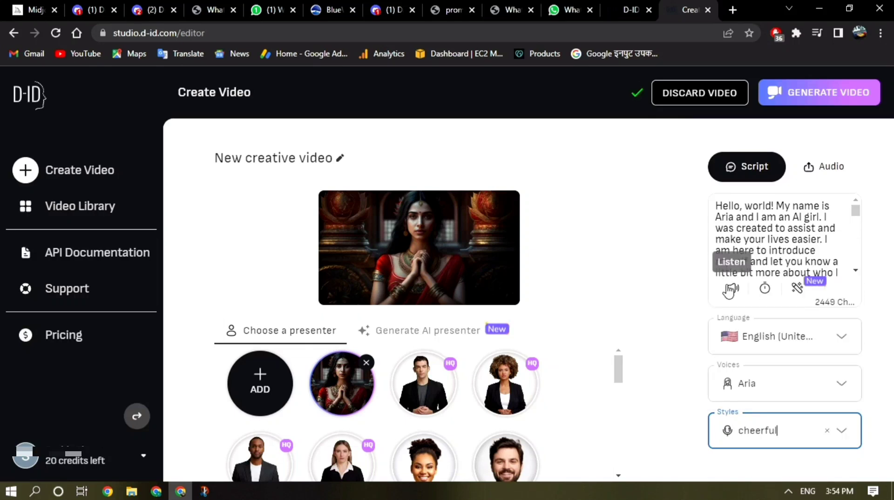
pyautogui.click(732, 292)
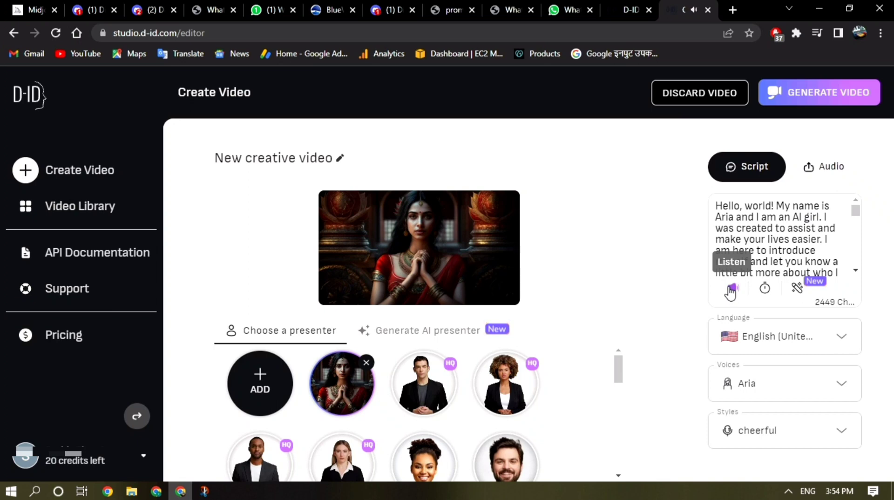
pyautogui.click(732, 292)
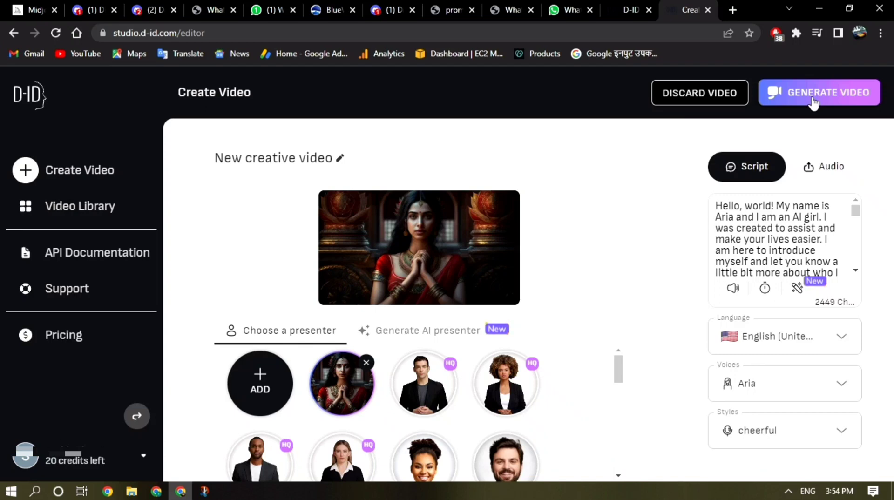
# - Check the remaining account credits and the video's generation cost and length, and close the confirmation without generating
pyautogui.click(98, 467)
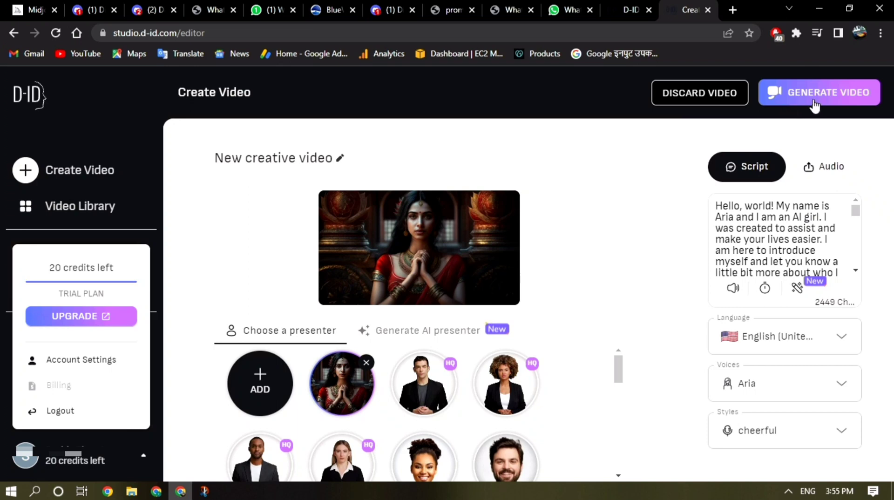
pyautogui.click(840, 99)
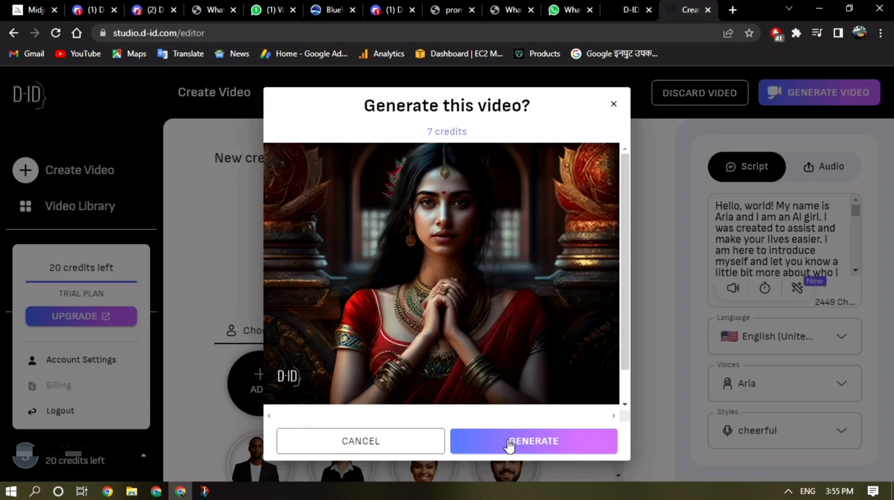
pyautogui.scroll(-1, 559, 335)
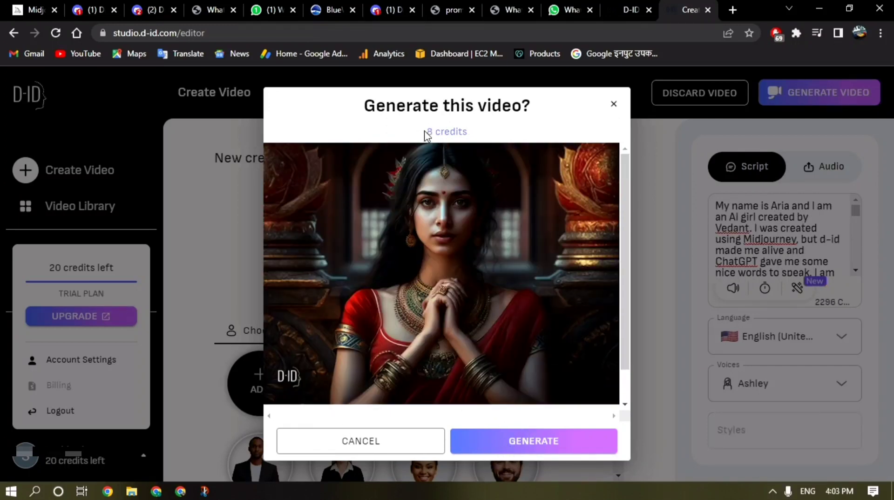
pyautogui.scroll(-1, 490, 235)
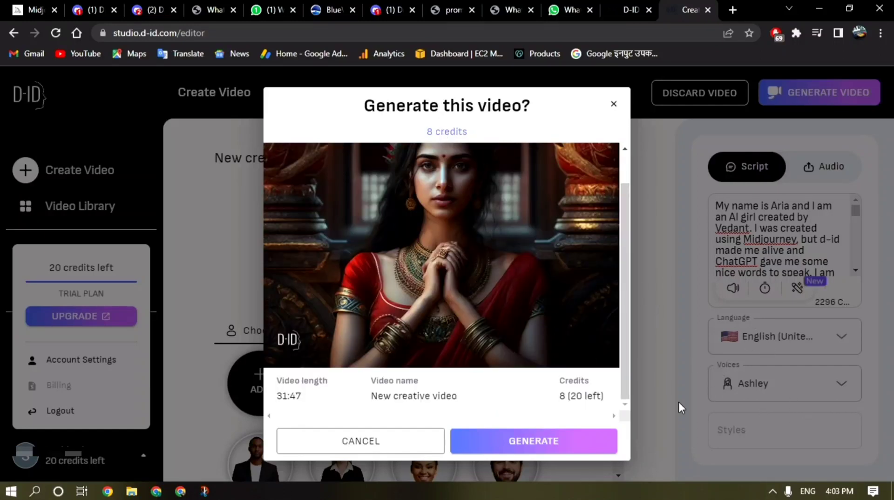
pyautogui.scroll(1, 491, 244)
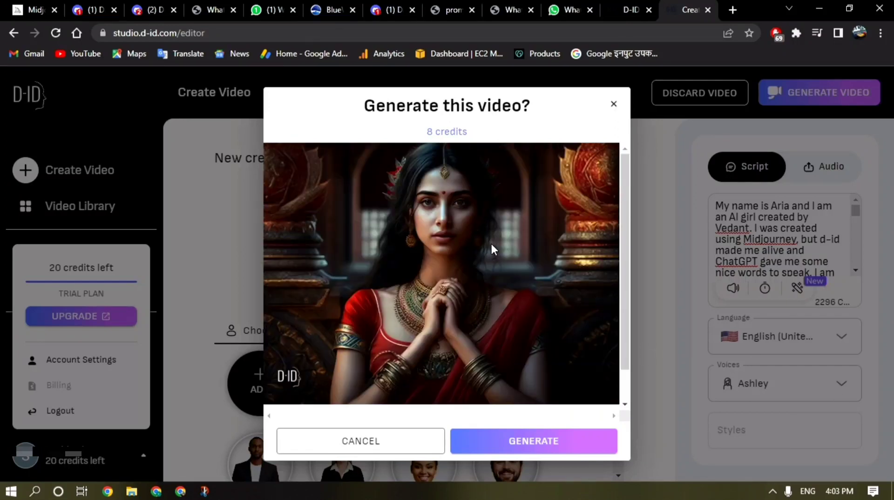
pyautogui.click(614, 105)
# - Delete the script paragraph that begins "As an AI girl, I have been designed to learn from your interactions with me"
pyautogui.scroll(-5, 765, 230)
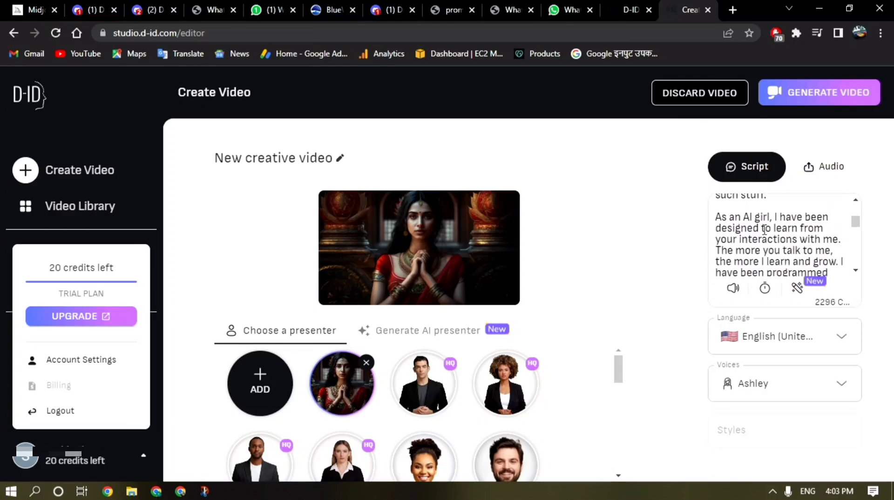
pyautogui.scroll(-2, 720, 216)
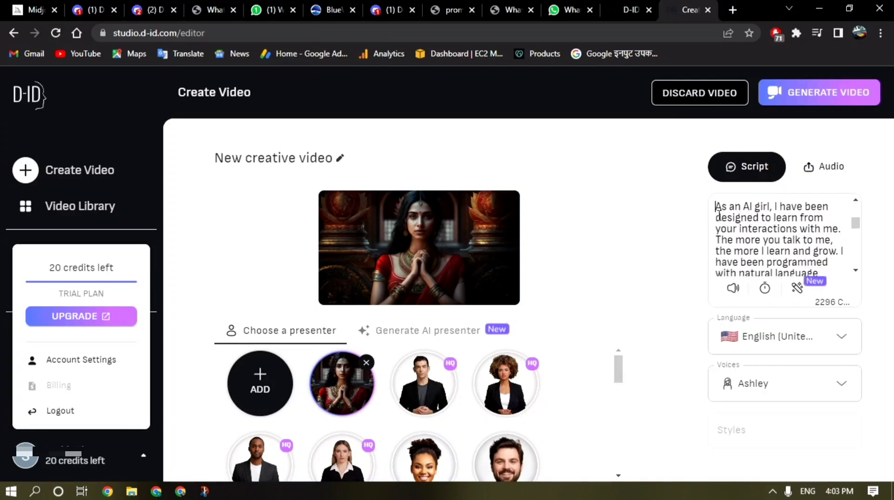
pyautogui.scroll(1, 719, 215)
pyautogui.scroll(1, 719, 215)
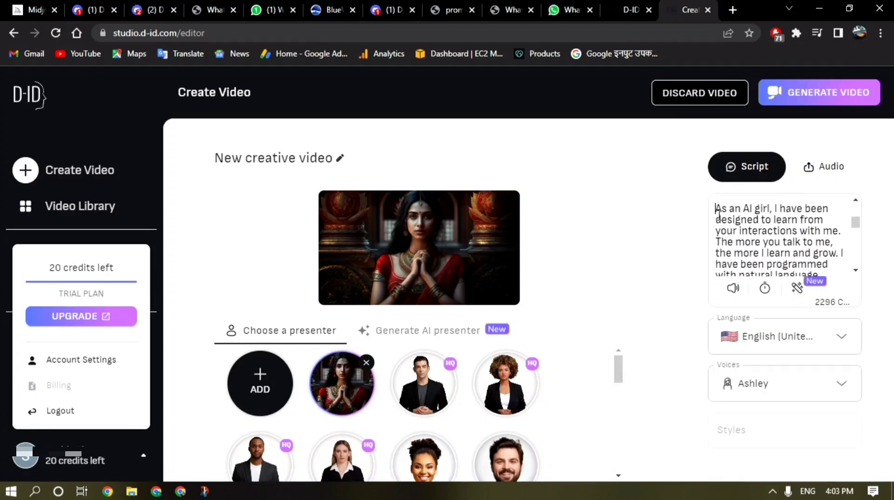
pyautogui.hotkey('shift', 'Down')
pyautogui.hotkey('shift', 'Down')
pyautogui.hotkey('shift', 'Down')
pyautogui.hotkey('shift', 'Down')
pyautogui.hotkey('shift', 'Down')
pyautogui.hotkey('shift', 'Down')
pyautogui.hotkey('shift', 'Down')
pyautogui.scroll(-1, 720, 215)
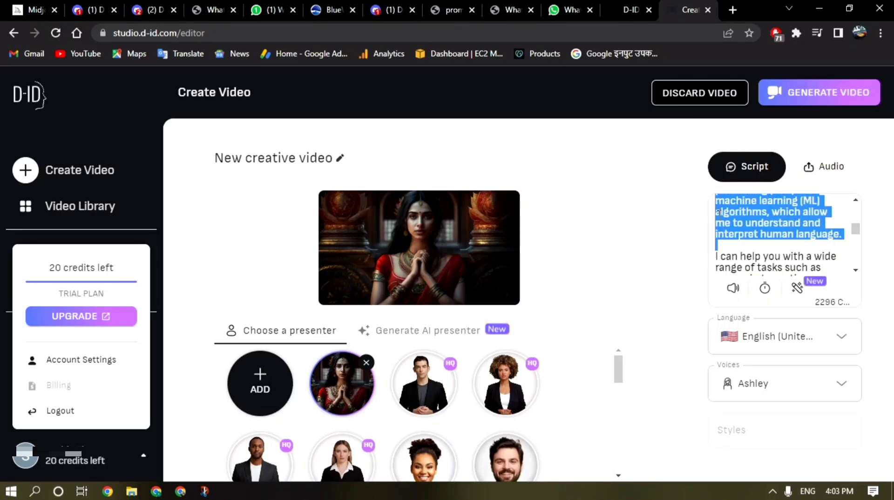
# - Delete the end of the script, from "I know that some people might be hesitant" through "have a great day!"
pyautogui.scroll(-10, 720, 215)
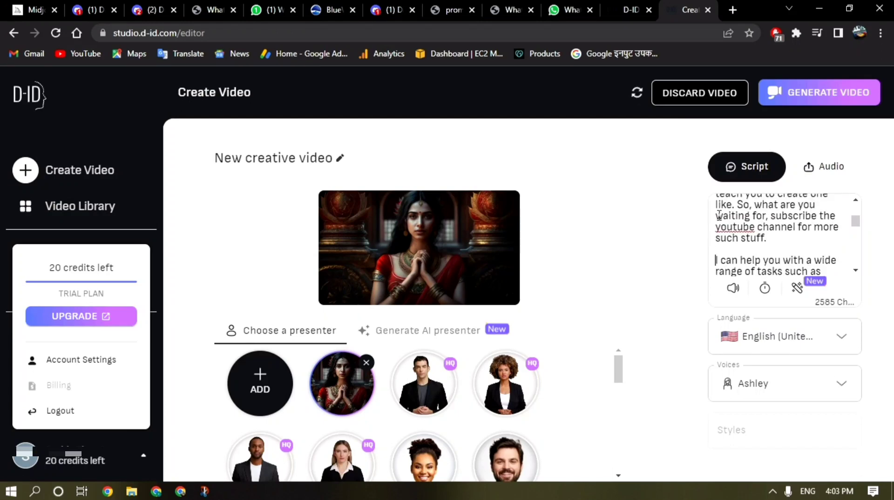
pyautogui.scroll(-3, 719, 215)
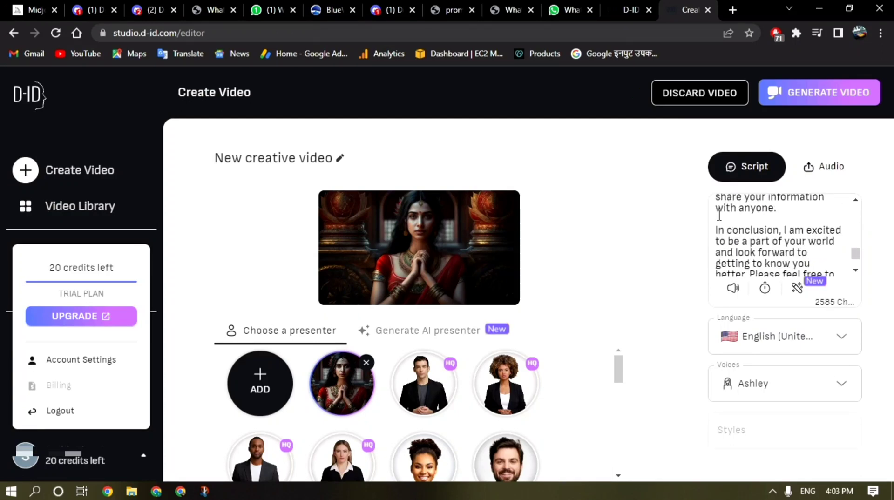
pyautogui.scroll(-1, 719, 216)
pyautogui.scroll(4, 717, 215)
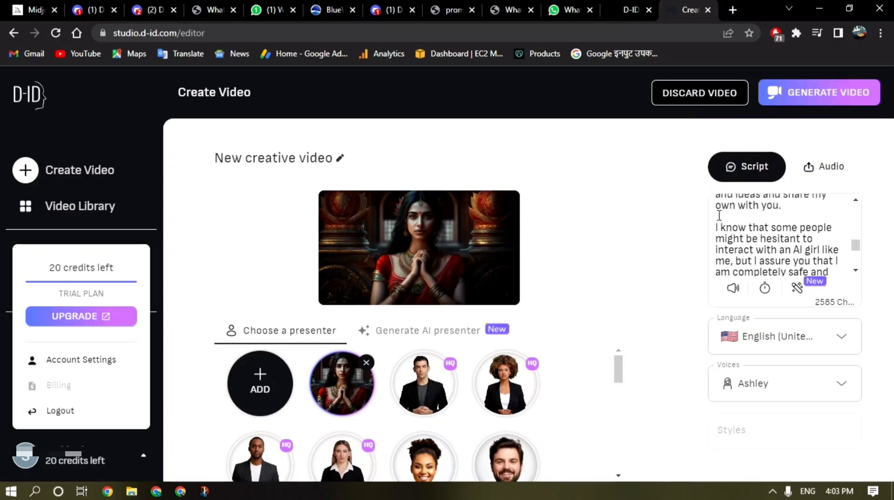
pyautogui.scroll(-3, 734, 233)
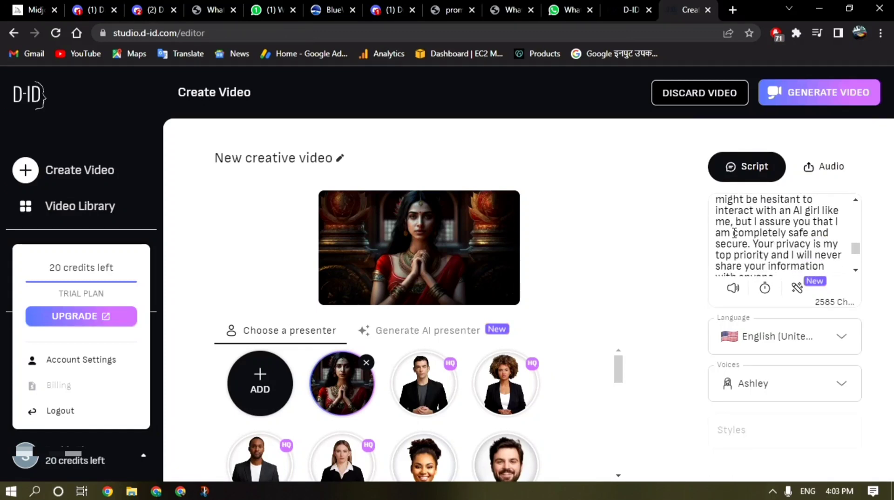
pyautogui.scroll(4, 734, 233)
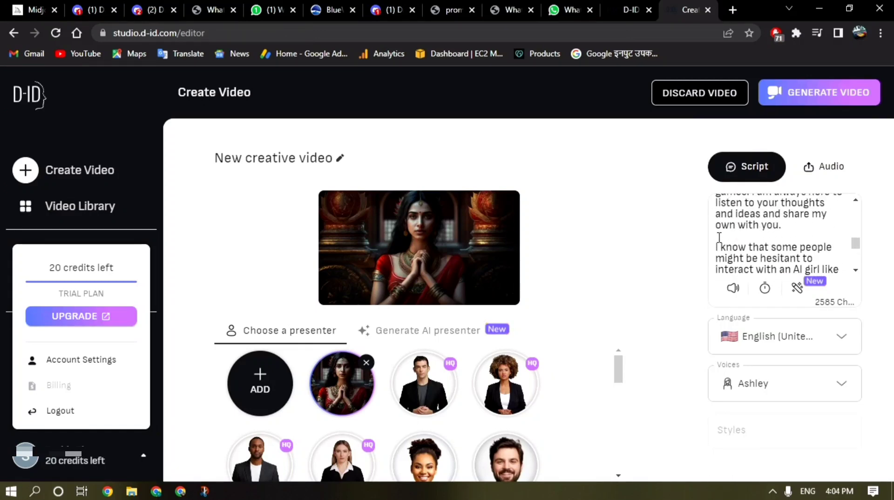
pyautogui.hotkey('ctrl', 'shift', 'End')
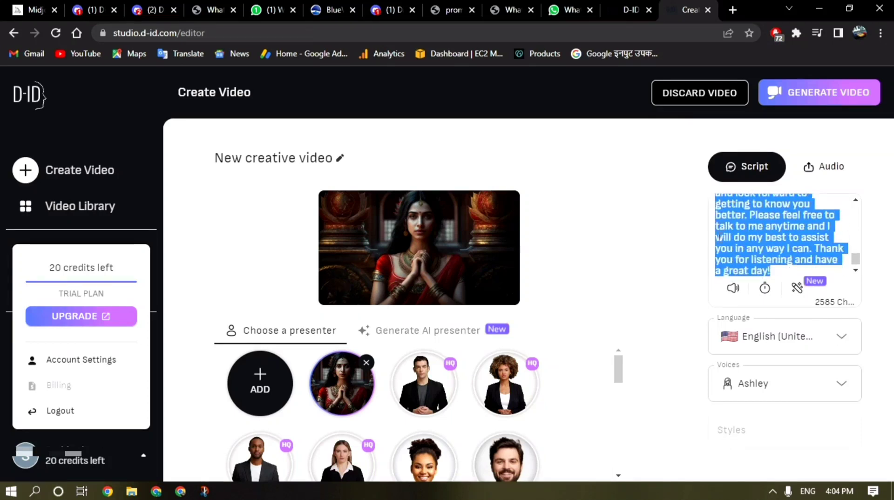
pyautogui.press('BackSpace')
# - Review the shortened script and its generation cost in credits, and close the confirmation without generating
pyautogui.scroll(15, 720, 238)
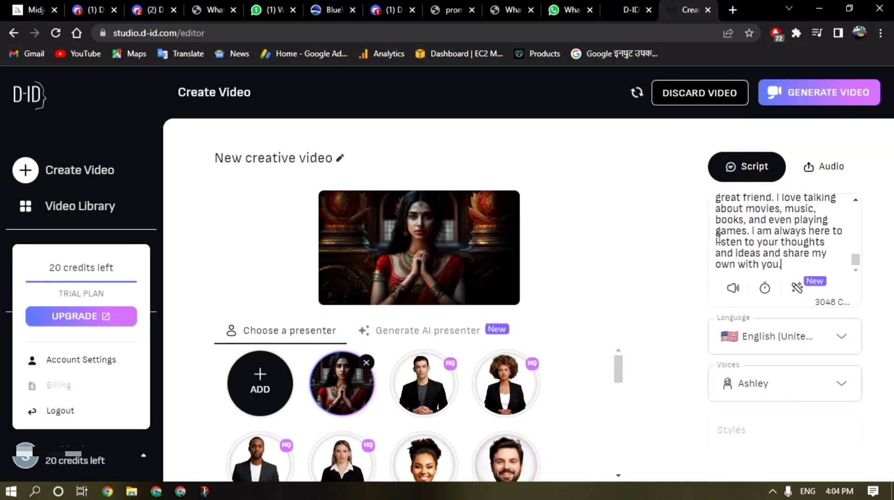
pyautogui.scroll(2, 719, 238)
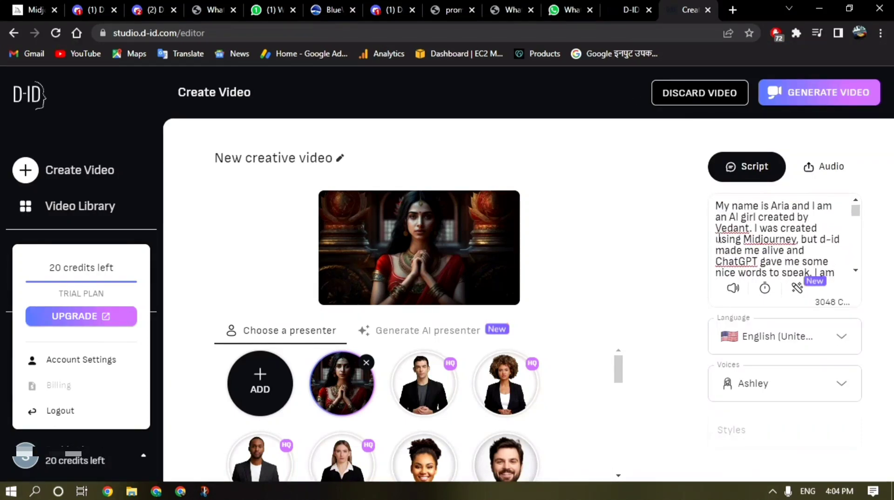
pyautogui.scroll(-8, 720, 239)
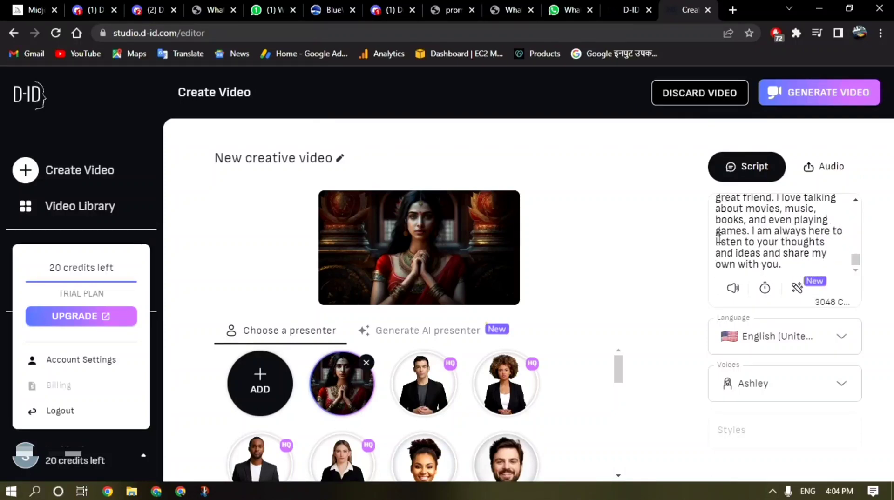
pyautogui.rightClick(718, 236)
pyautogui.click(682, 154)
pyautogui.click(802, 92)
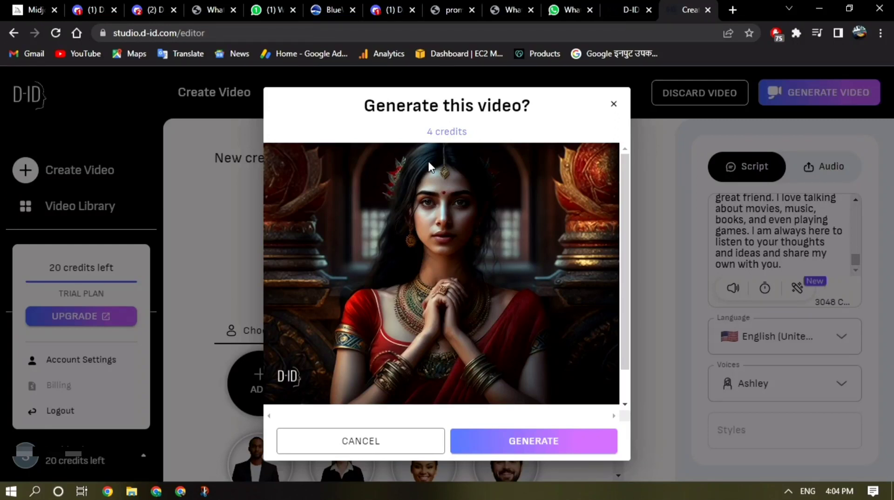
pyautogui.click(613, 105)
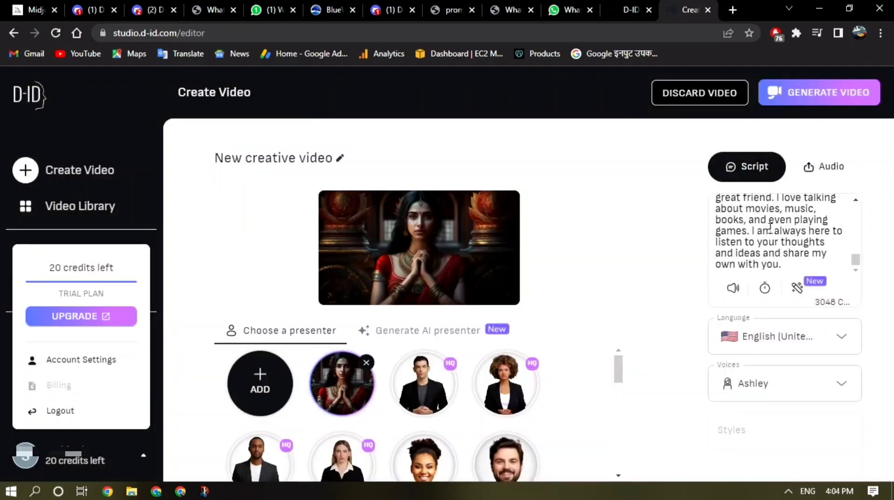
# - Check the end of the shortened script and generate the video from the custom presenter
pyautogui.scroll(3, 770, 227)
pyautogui.scroll(-1, 771, 228)
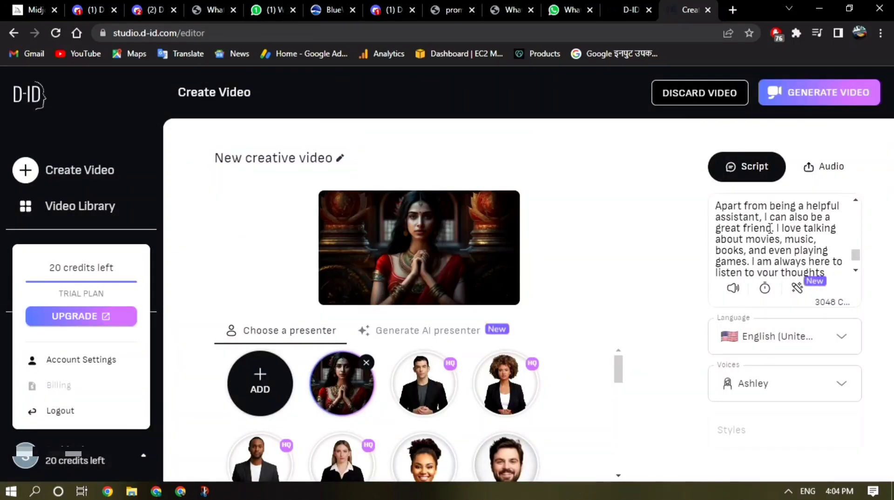
pyautogui.scroll(-2, 770, 228)
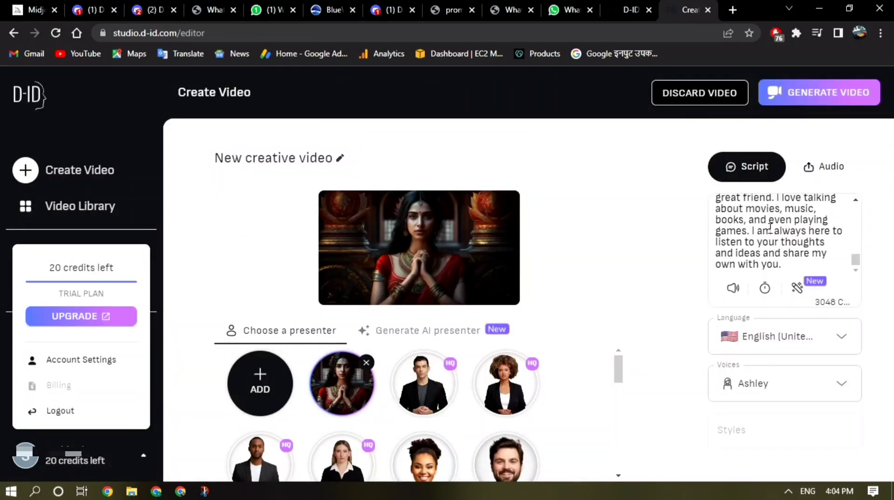
pyautogui.click(796, 98)
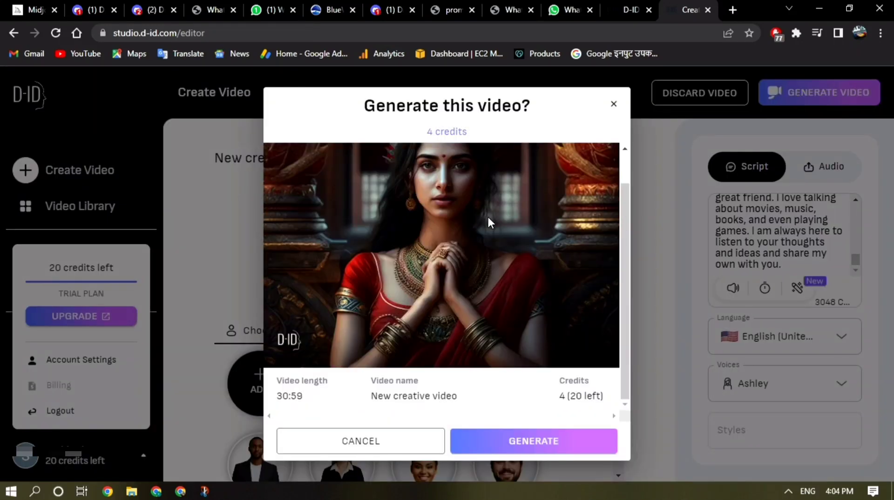
pyautogui.click(530, 441)
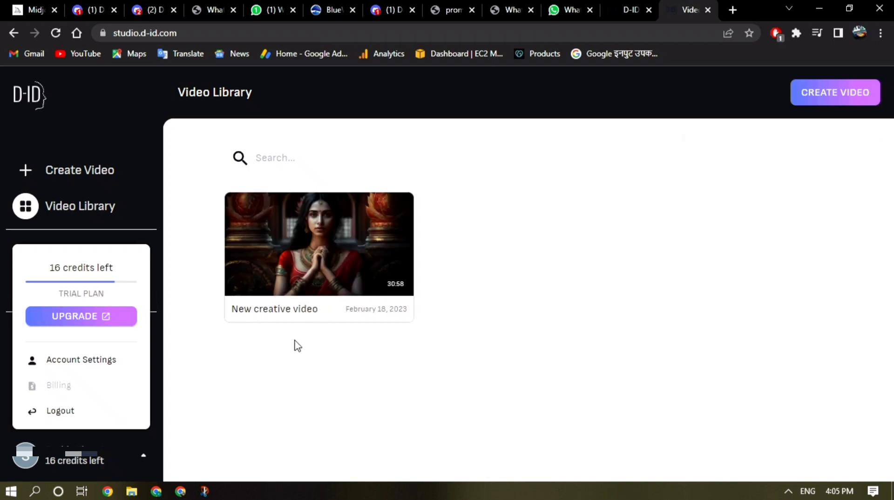
# - Open the generated video from the video library and rename it Aria
pyautogui.click(320, 244)
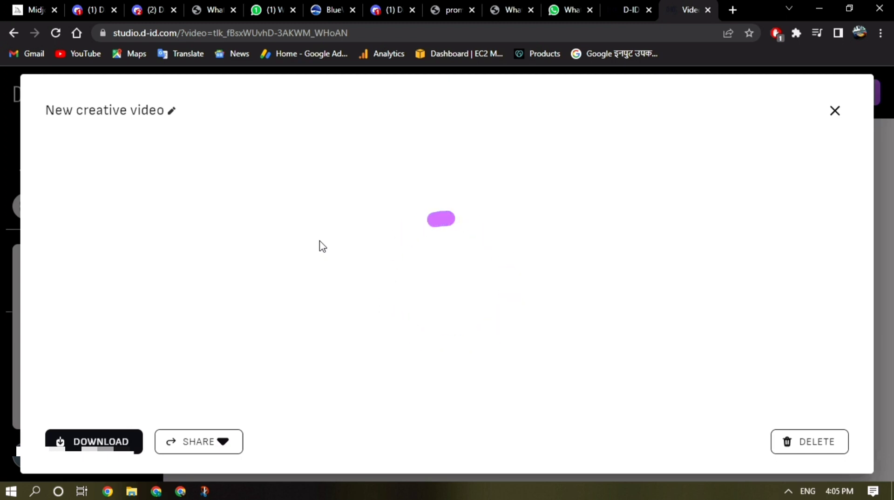
pyautogui.click(170, 112)
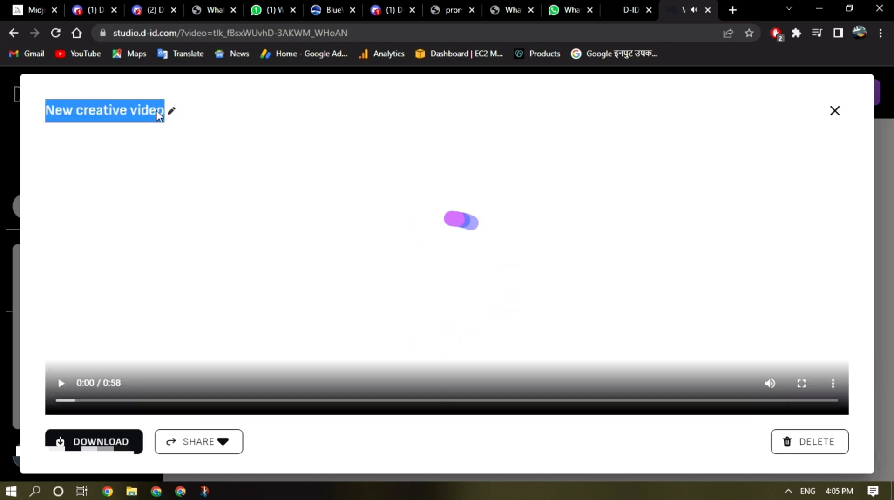
pyautogui.write('Aria')
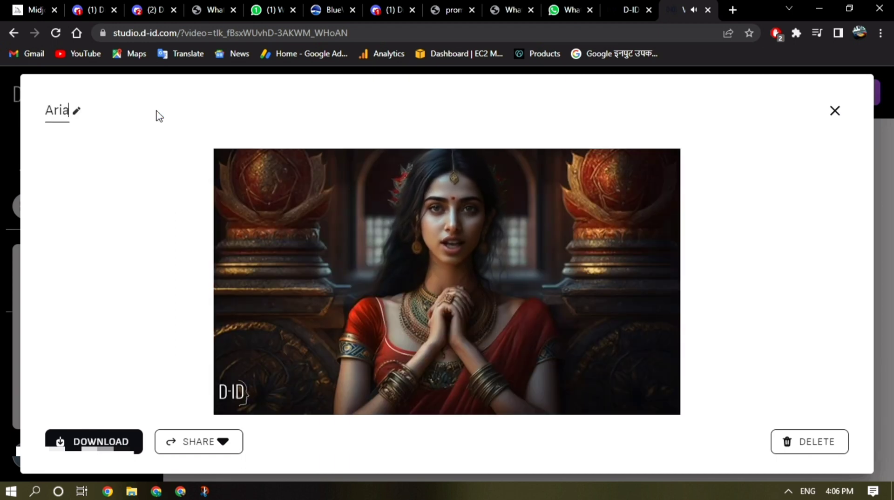
# - Preview part of the Aria video, look at its extra playback options, and leave the playback paused
pyautogui.moveTo(78, 254)
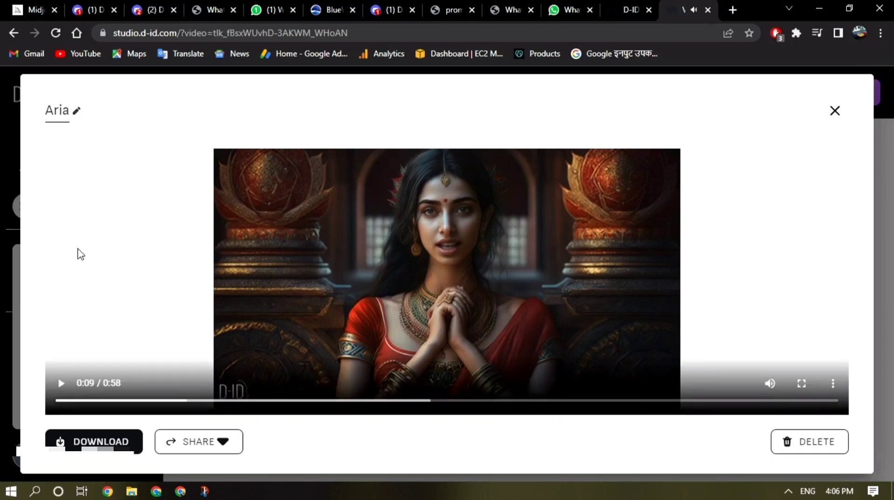
pyautogui.click(356, 253)
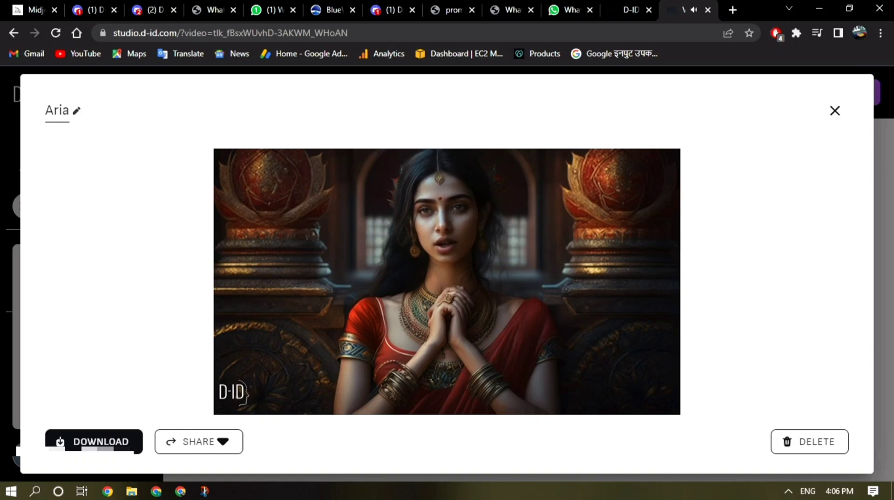
pyautogui.click(358, 257)
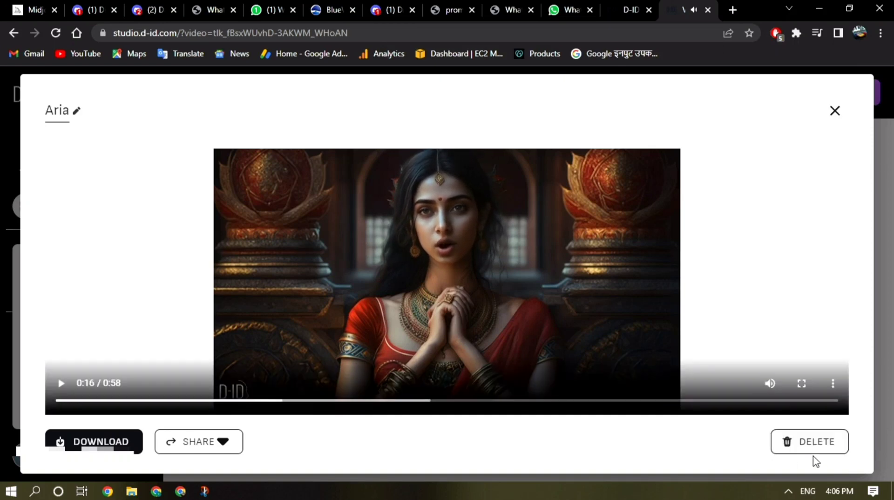
pyautogui.click(834, 384)
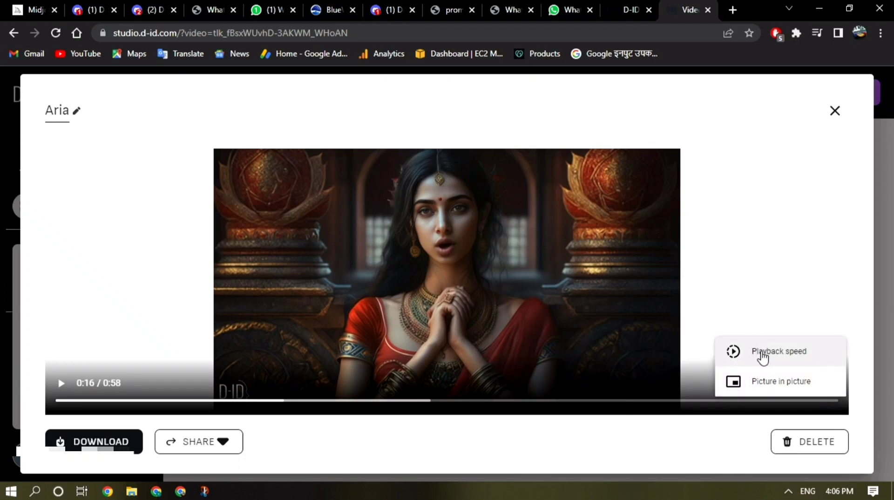
pyautogui.click(434, 267)
pyautogui.click(435, 267)
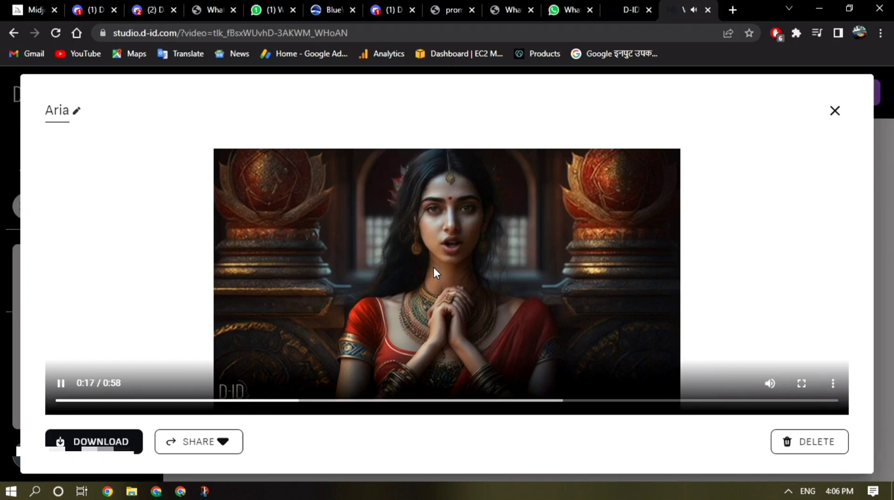
pyautogui.click(434, 267)
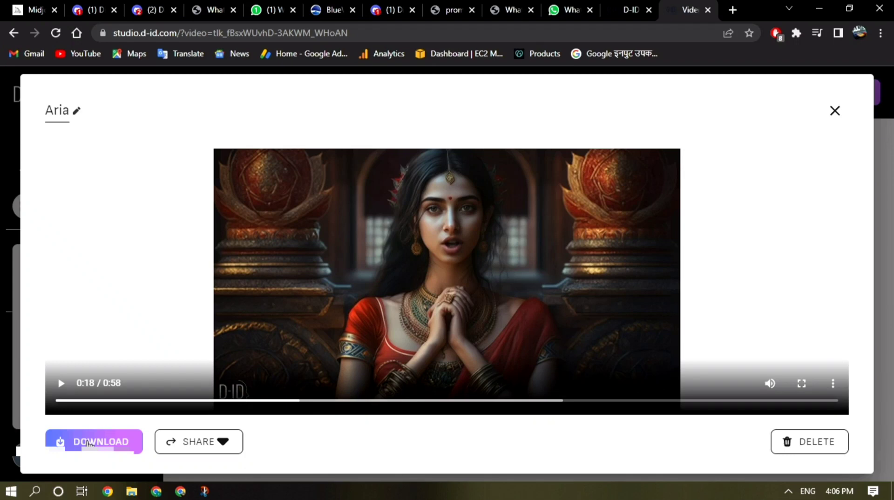
# - Download the Aria video and open the downloaded file Aria.mp4
pyautogui.click(88, 443)
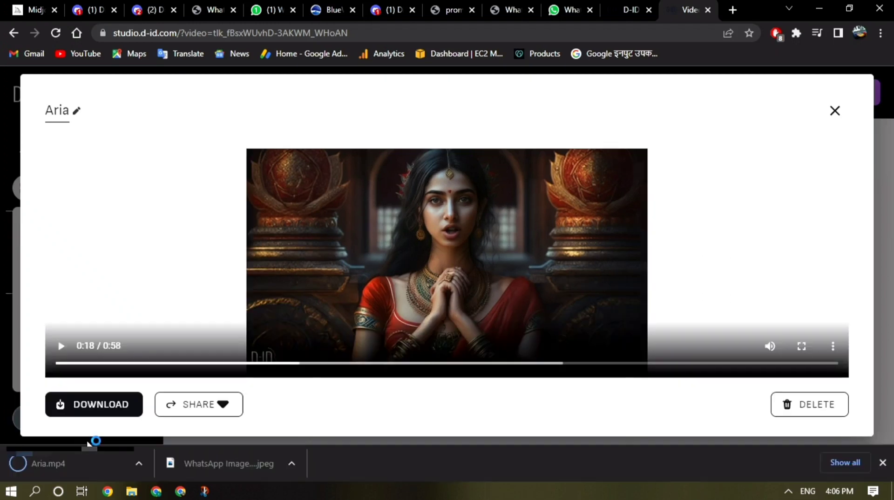
pyautogui.click(97, 469)
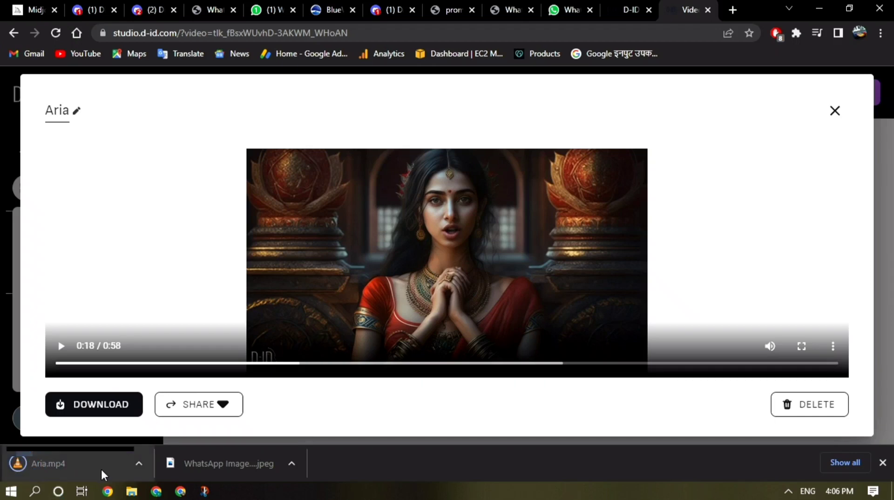